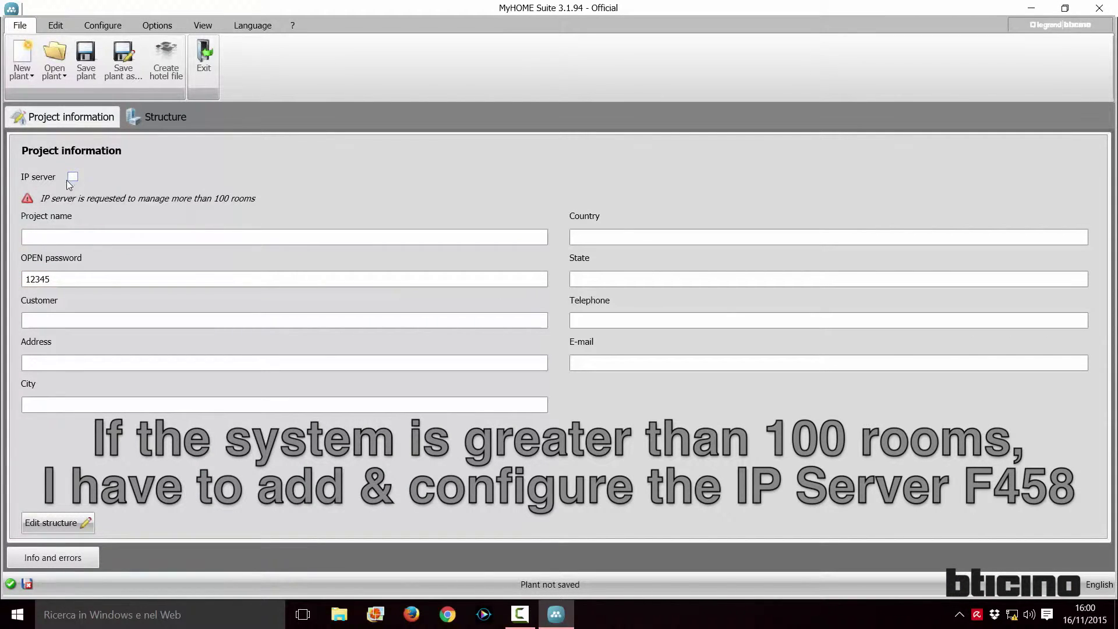
# Step: Enable the IP server for the project and fill in the project name Example and the country Europe
pyautogui.click(72, 177)
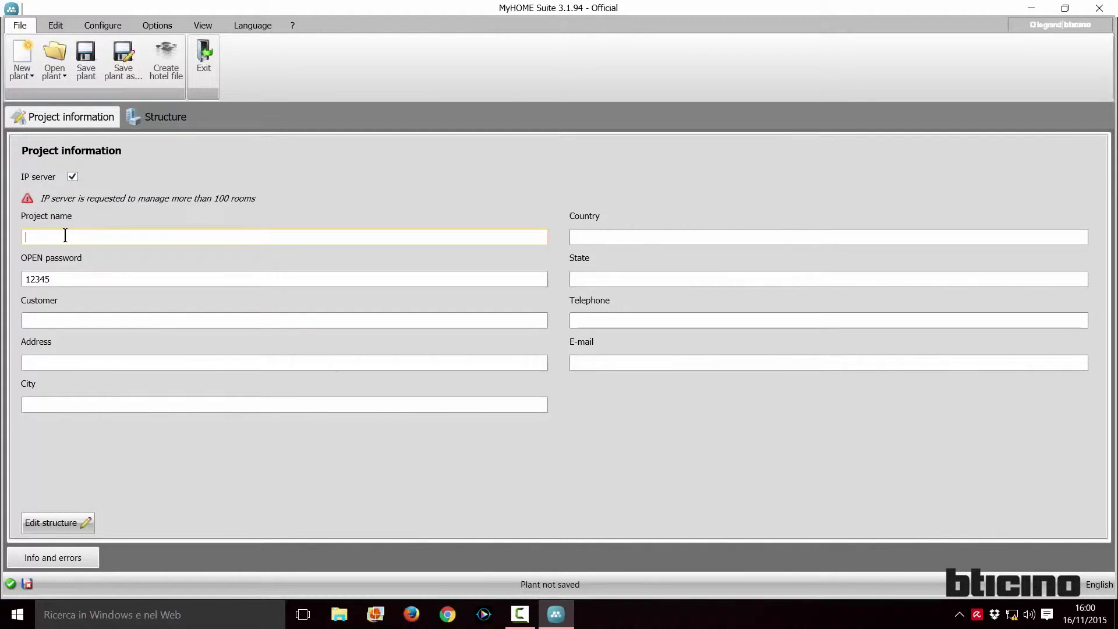
pyautogui.write('Example')
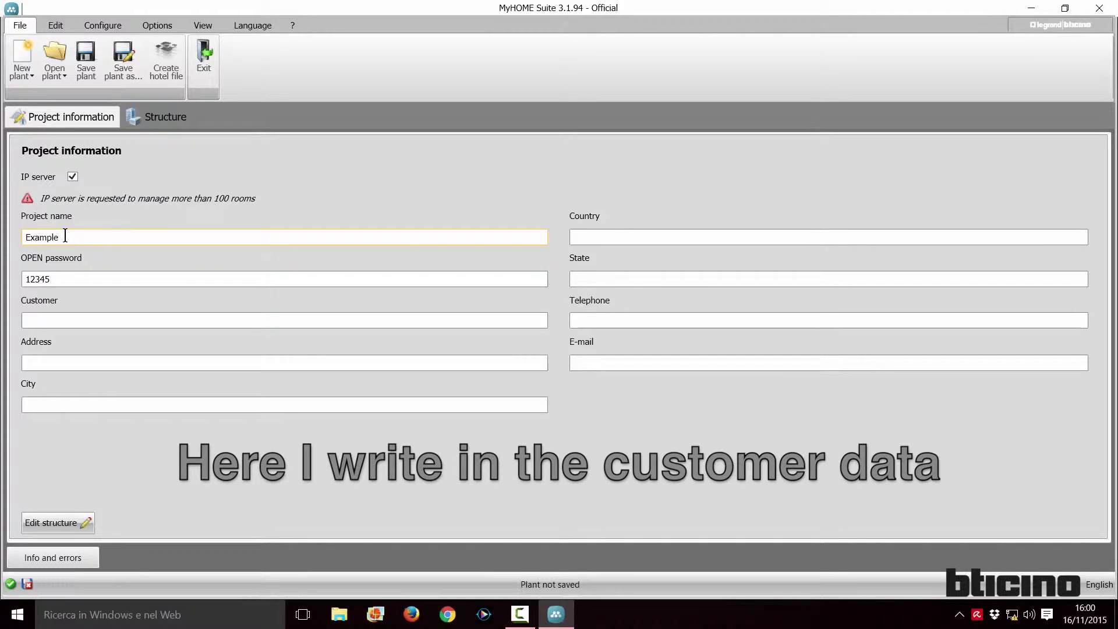
pyautogui.click(599, 235)
pyautogui.write('Europe')
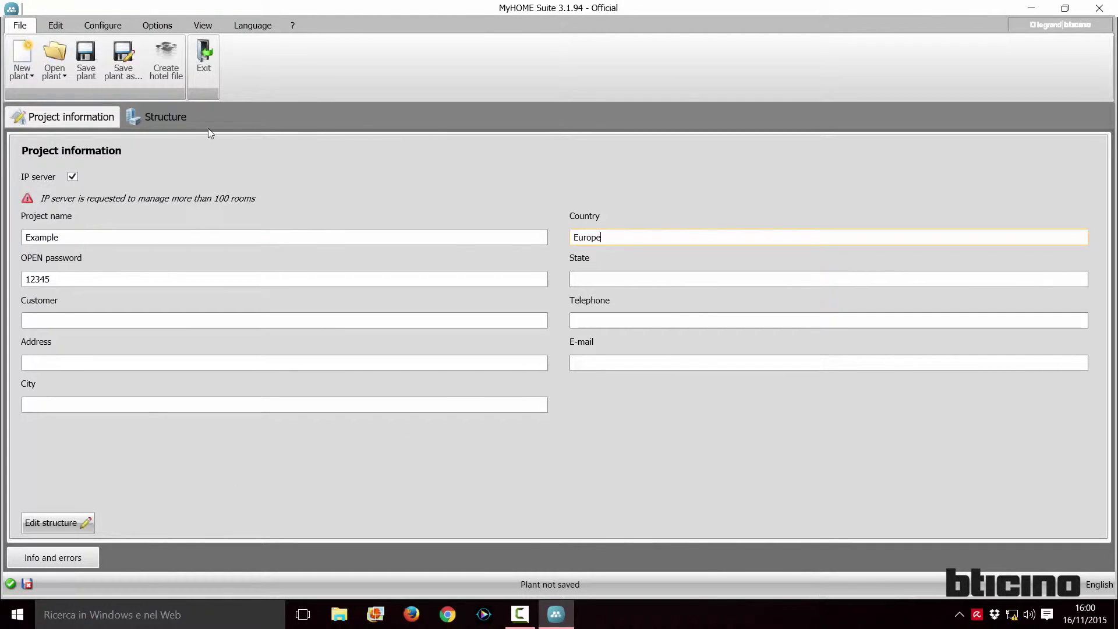
# Step: Examine the IP server's Ethernet and subnet settings in its configuration, leaving them as they are
pyautogui.click(166, 117)
pyautogui.click(784, 169)
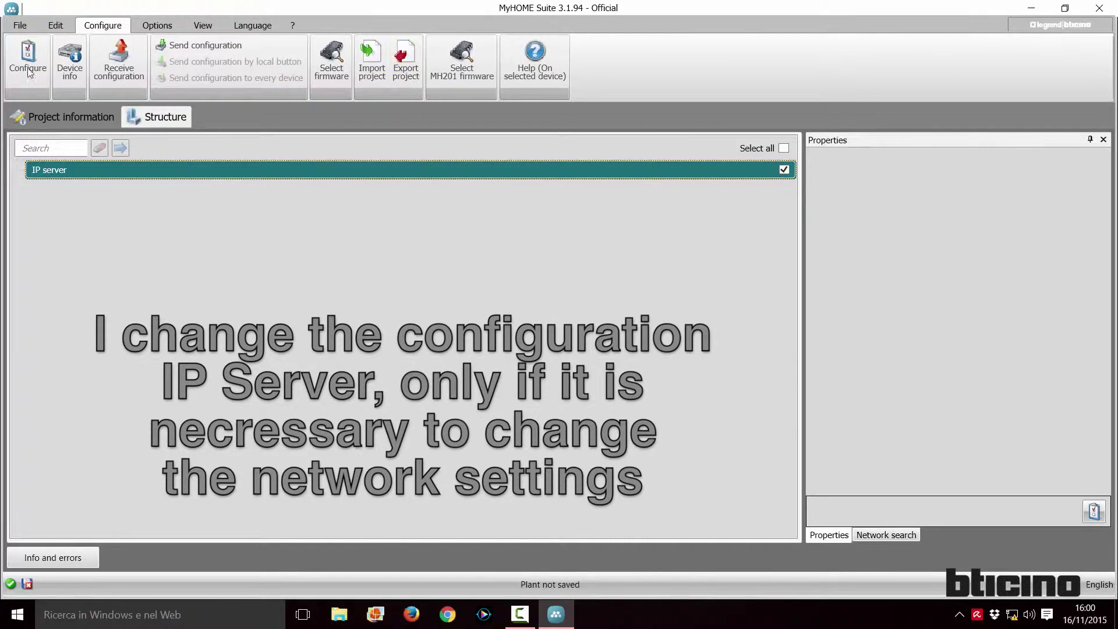
pyautogui.click(25, 68)
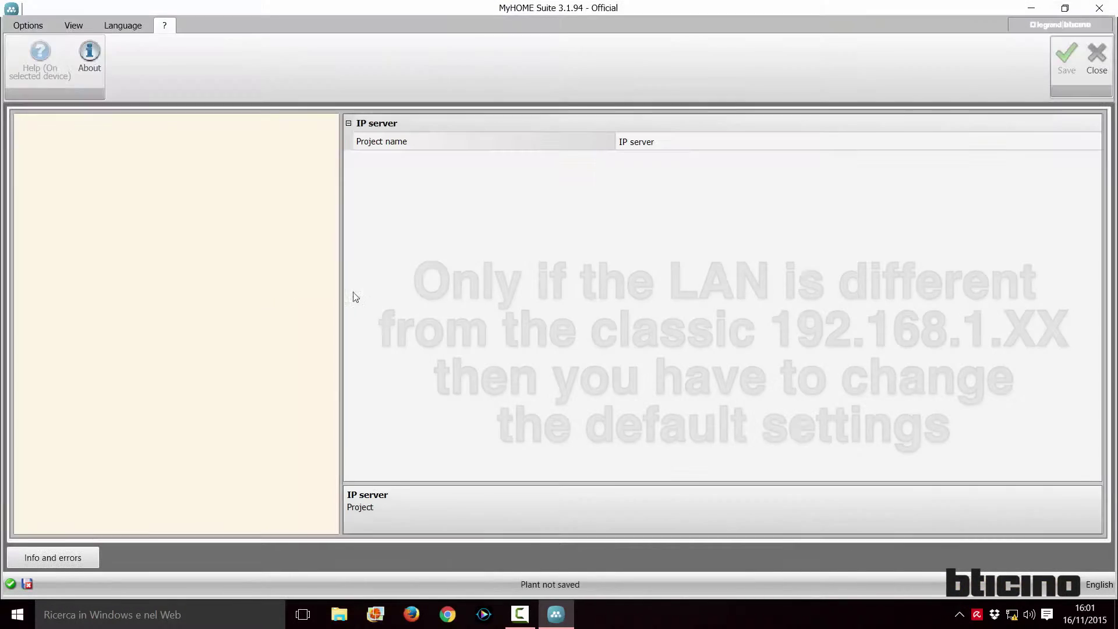
pyautogui.click(87, 201)
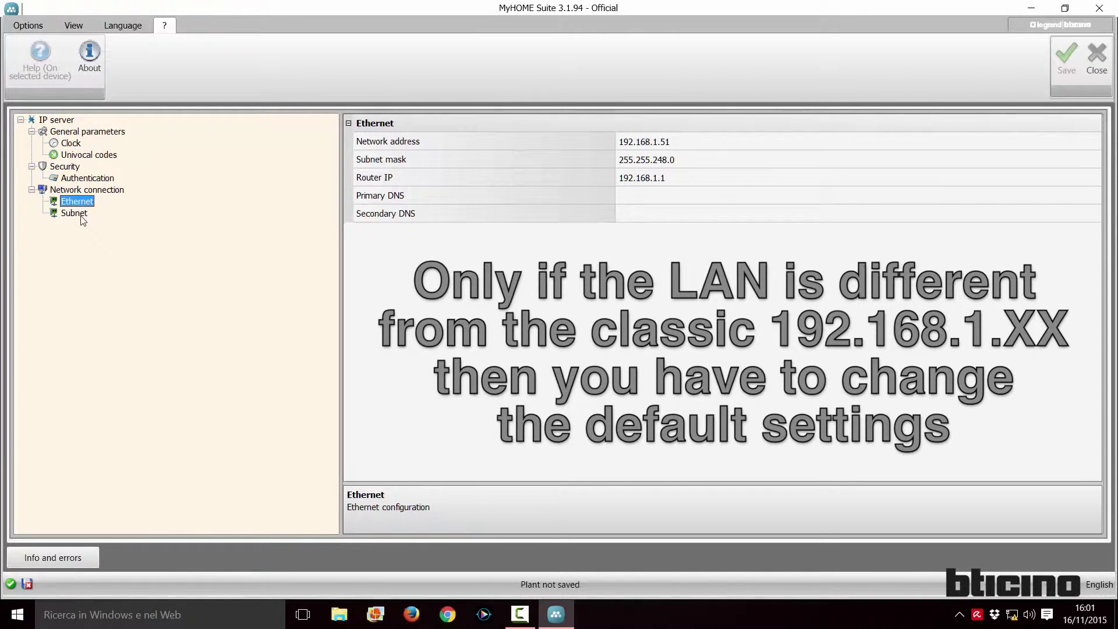
pyautogui.click(76, 213)
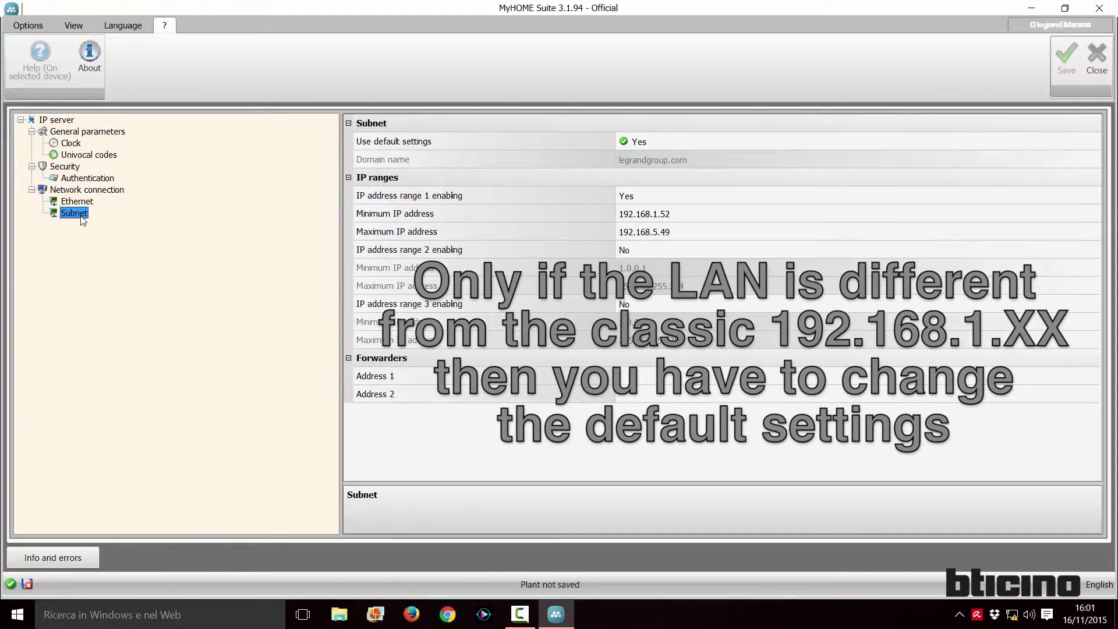
pyautogui.click(1093, 55)
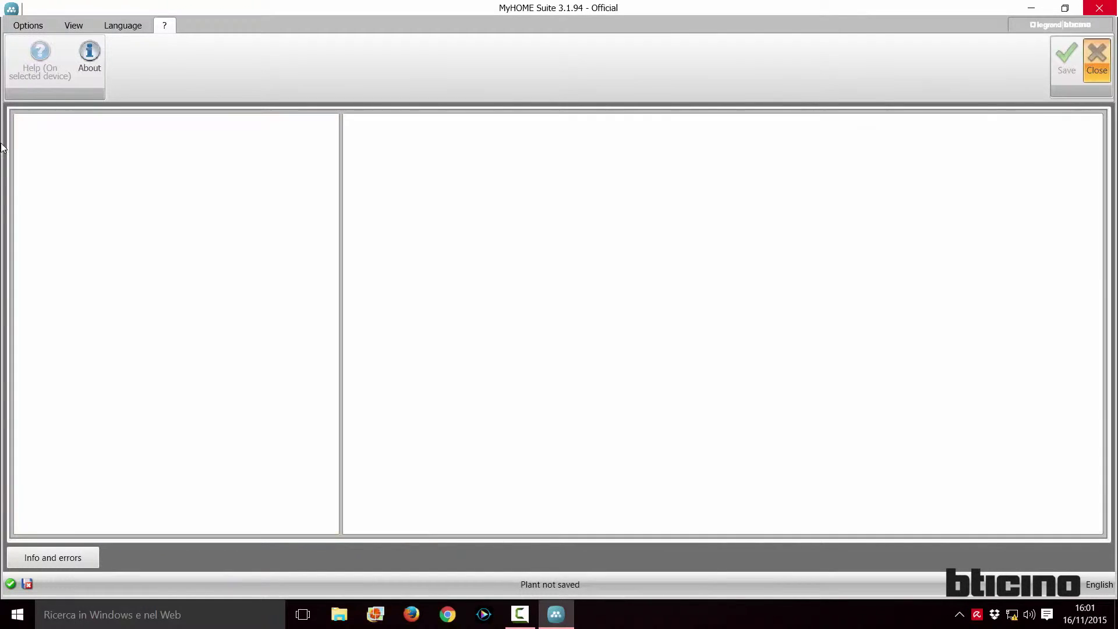
# Step: Add a building to the hotel structure and create one floor in it
pyautogui.click(54, 26)
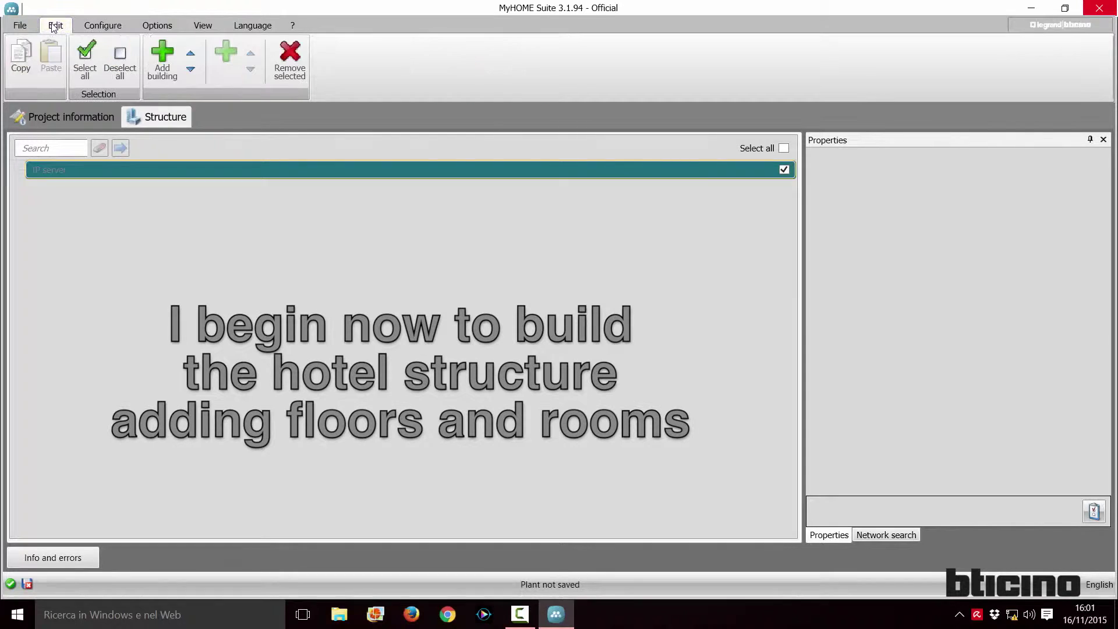
pyautogui.click(161, 72)
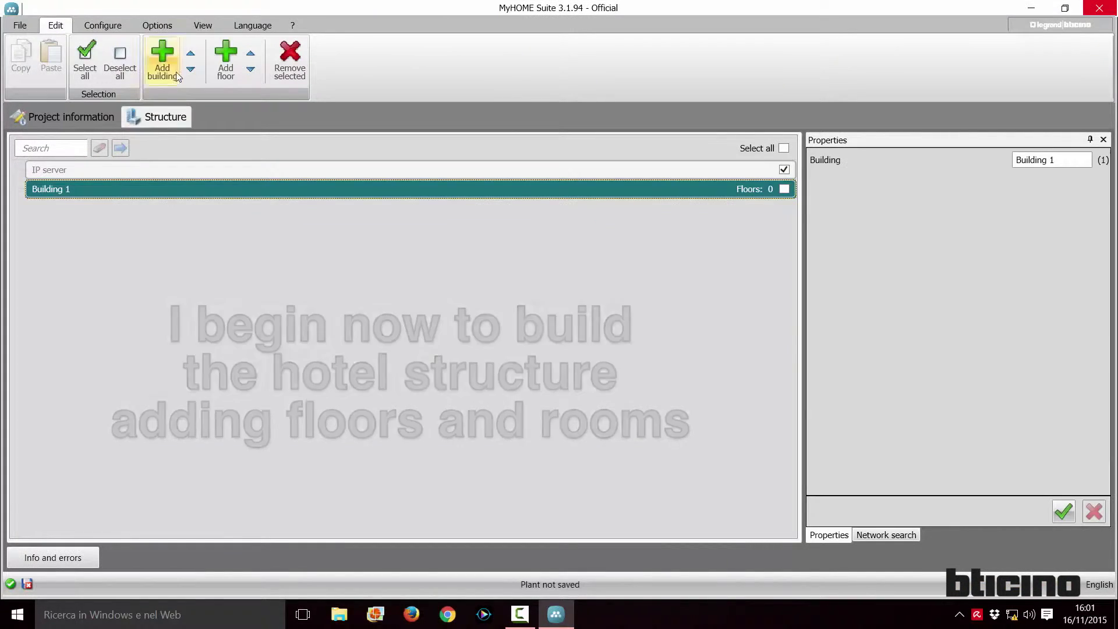
pyautogui.click(227, 58)
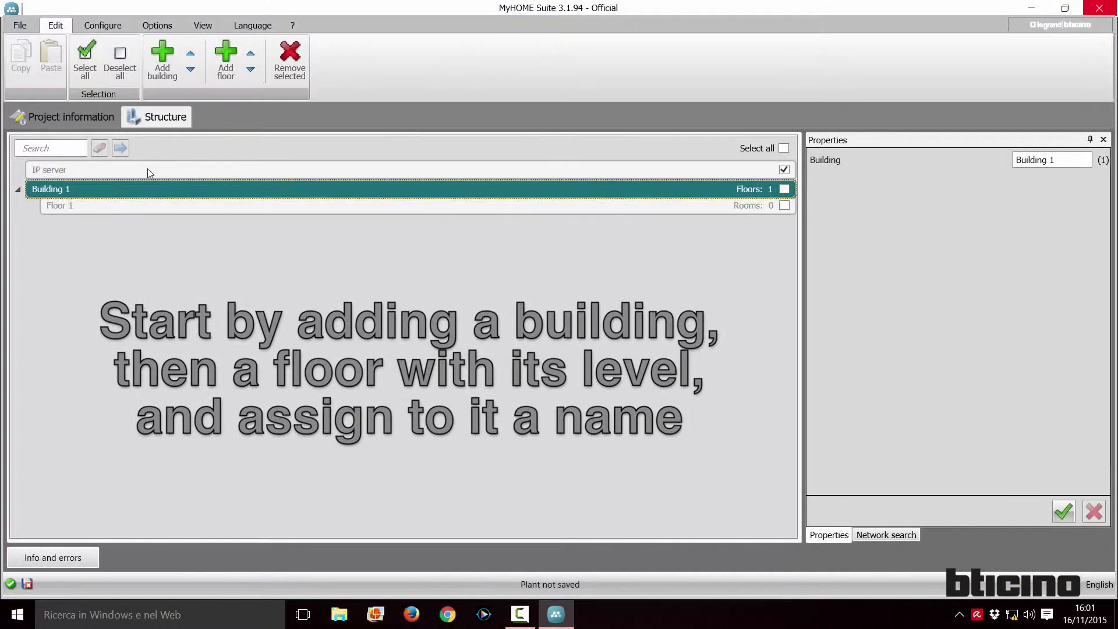
# Step: Set the new floor's level to 0, rename it Ground floor and apply the changes
pyautogui.click(120, 209)
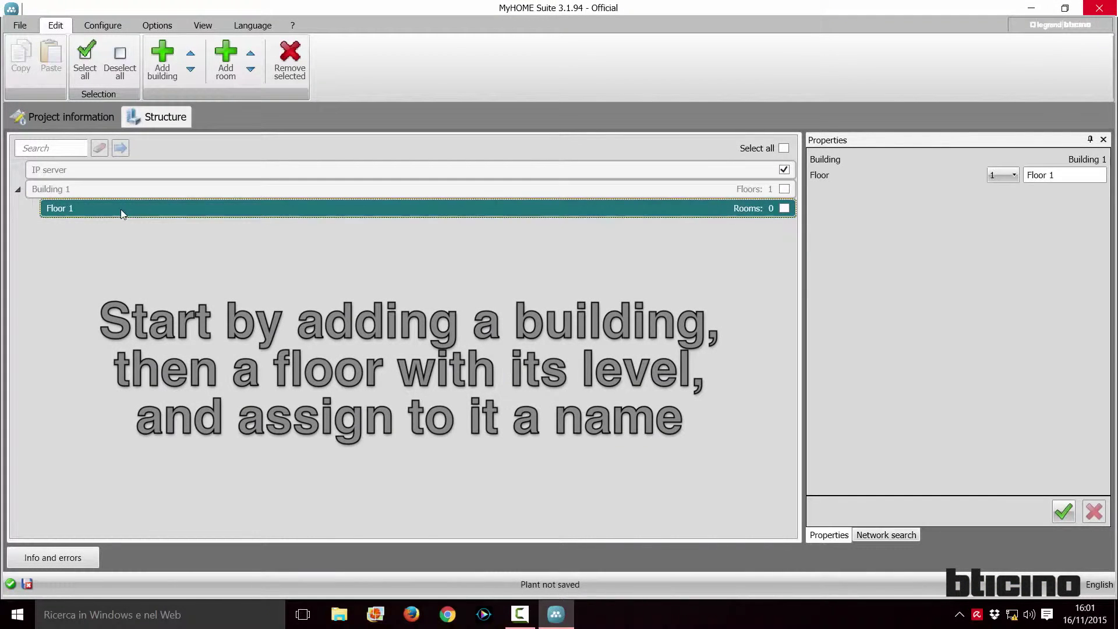
pyautogui.click(1004, 175)
pyautogui.click(996, 206)
pyautogui.press('Tab')
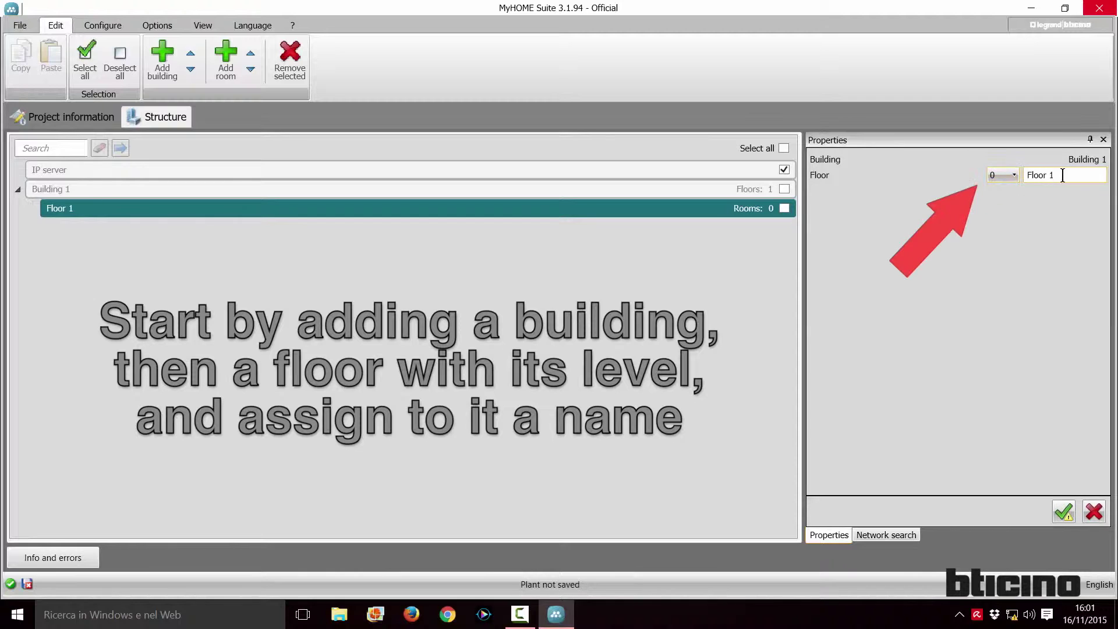
pyautogui.write('Ground f')
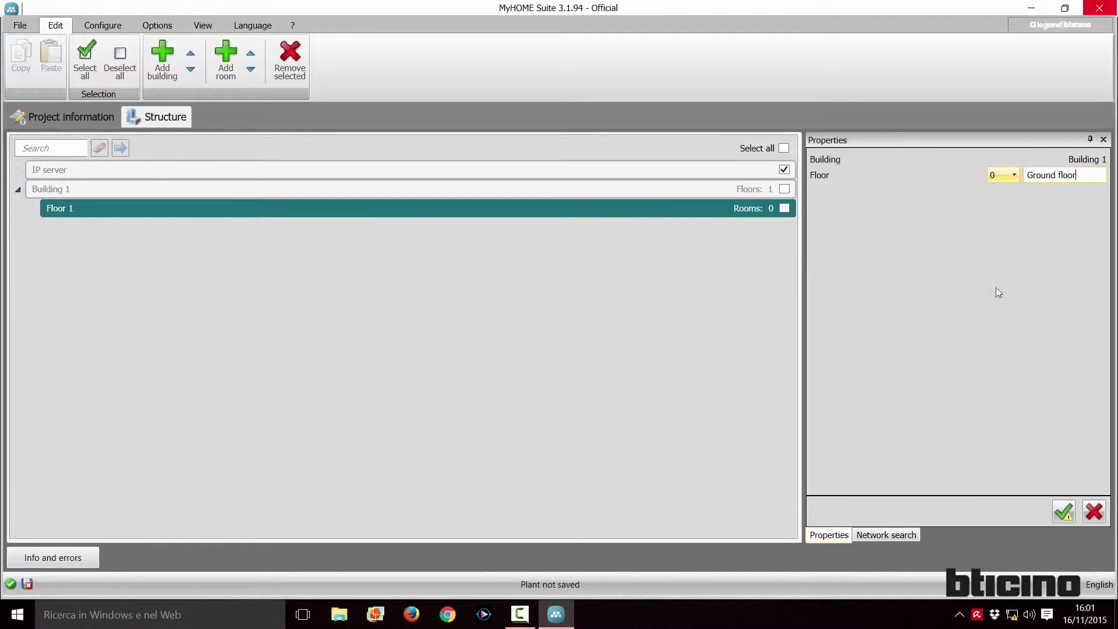
pyautogui.click(1063, 511)
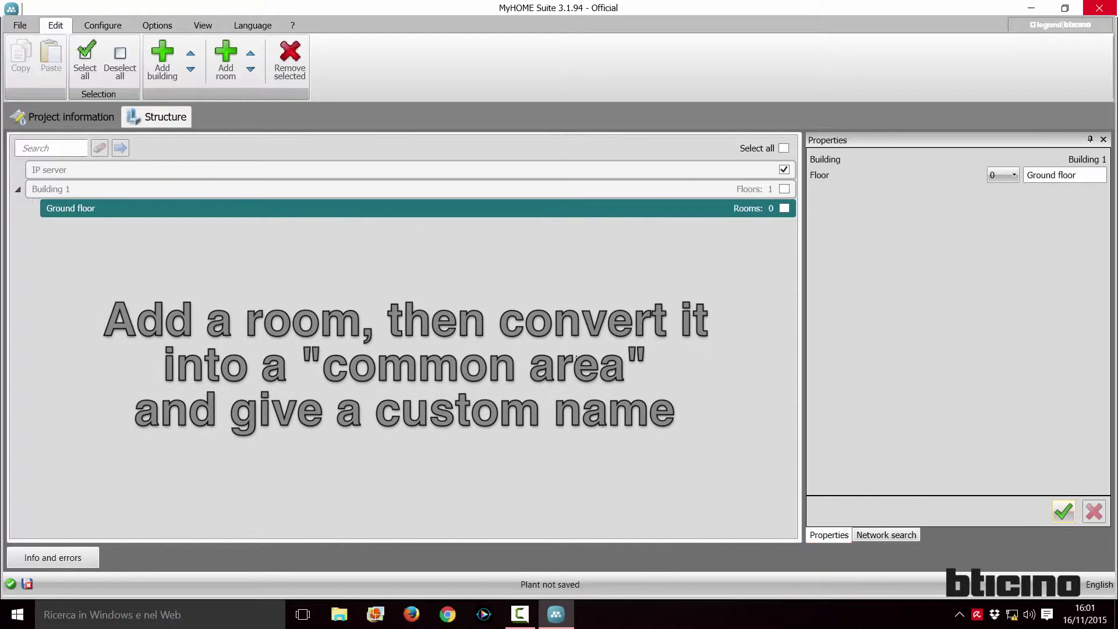
# Step: Add a room to the ground floor, change its type to Common area and name it Reception
pyautogui.click(223, 63)
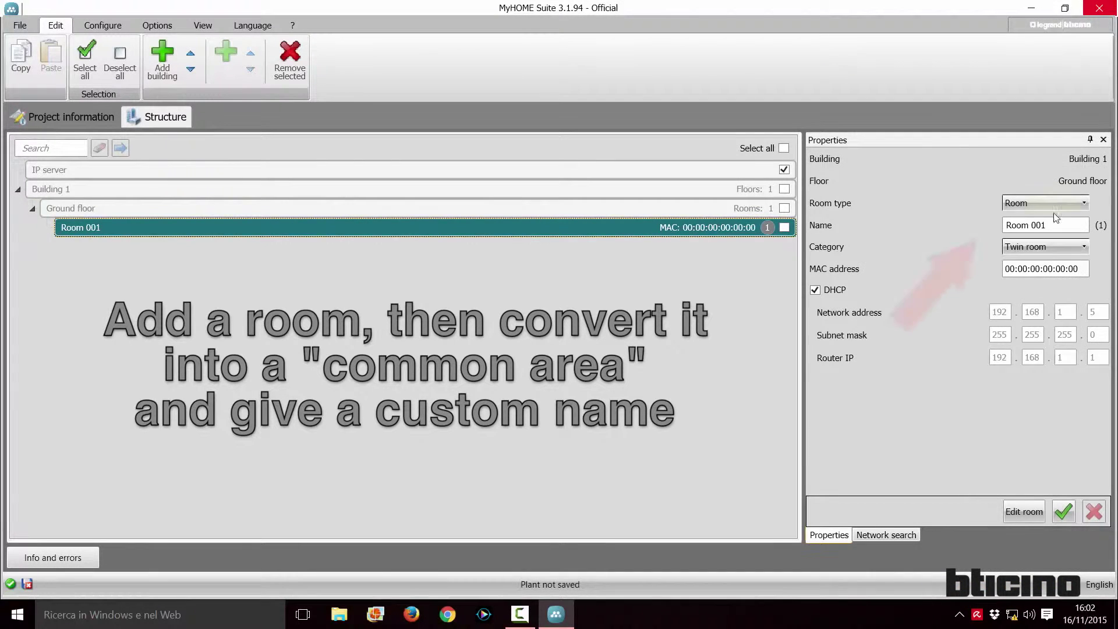
pyautogui.click(1045, 202)
pyautogui.click(1028, 220)
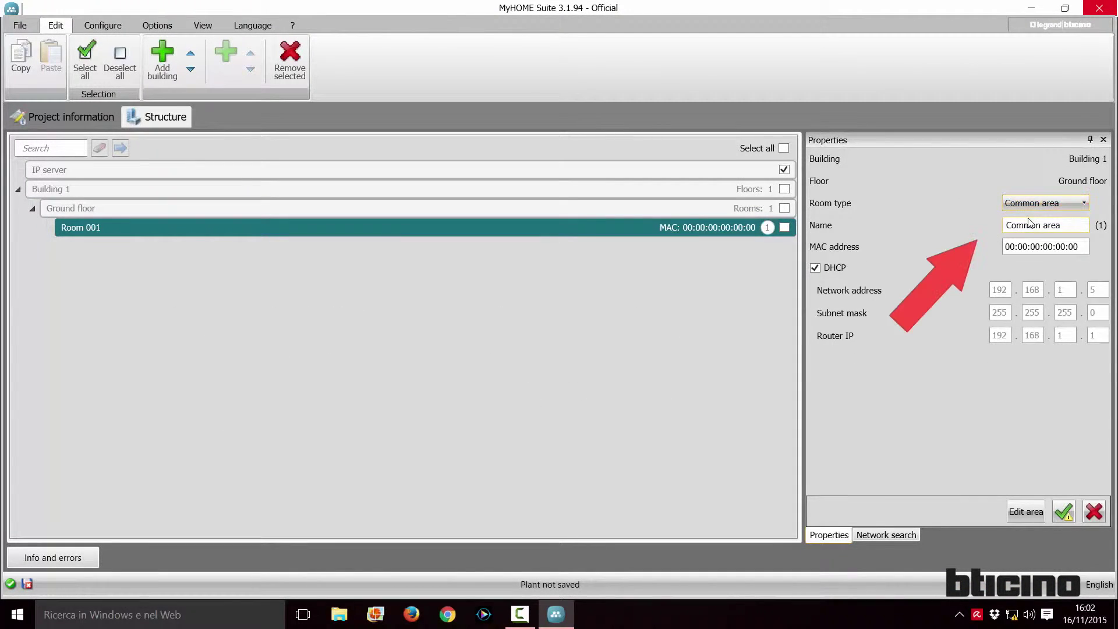
pyautogui.moveTo(1060, 224); pyautogui.dragTo(968, 228)
pyautogui.write('R')
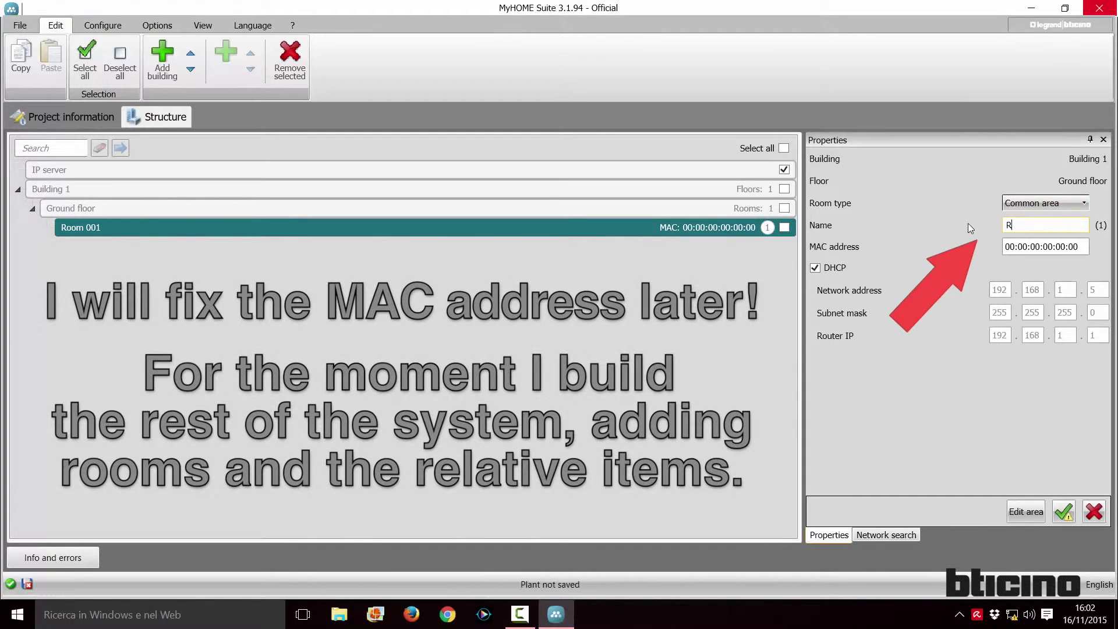
pyautogui.write('eception')
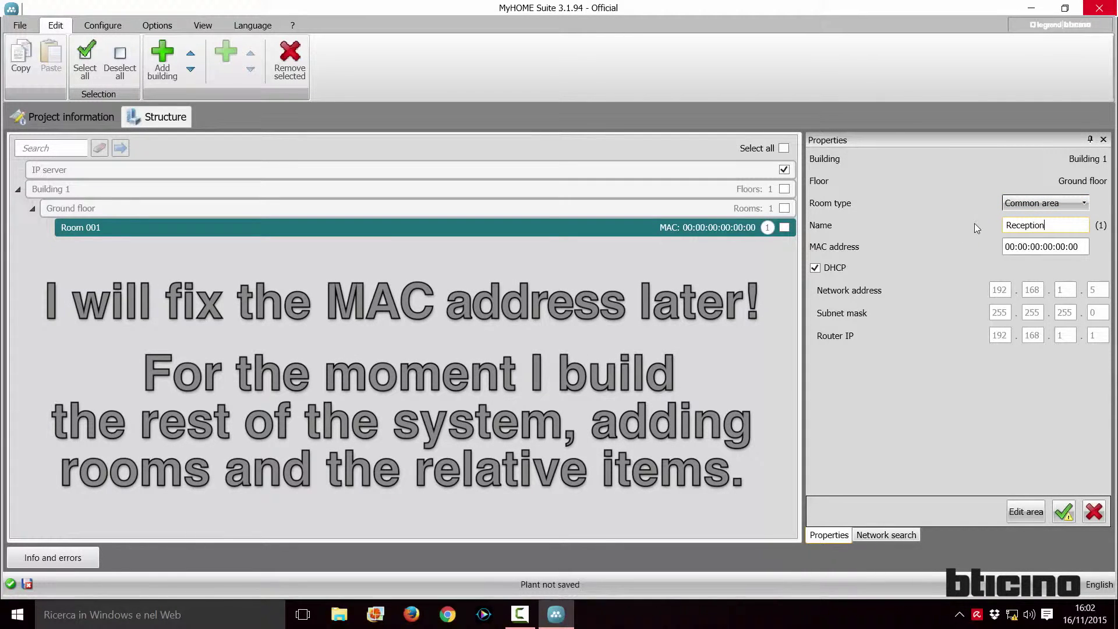
pyautogui.click(1030, 420)
pyautogui.click(1062, 513)
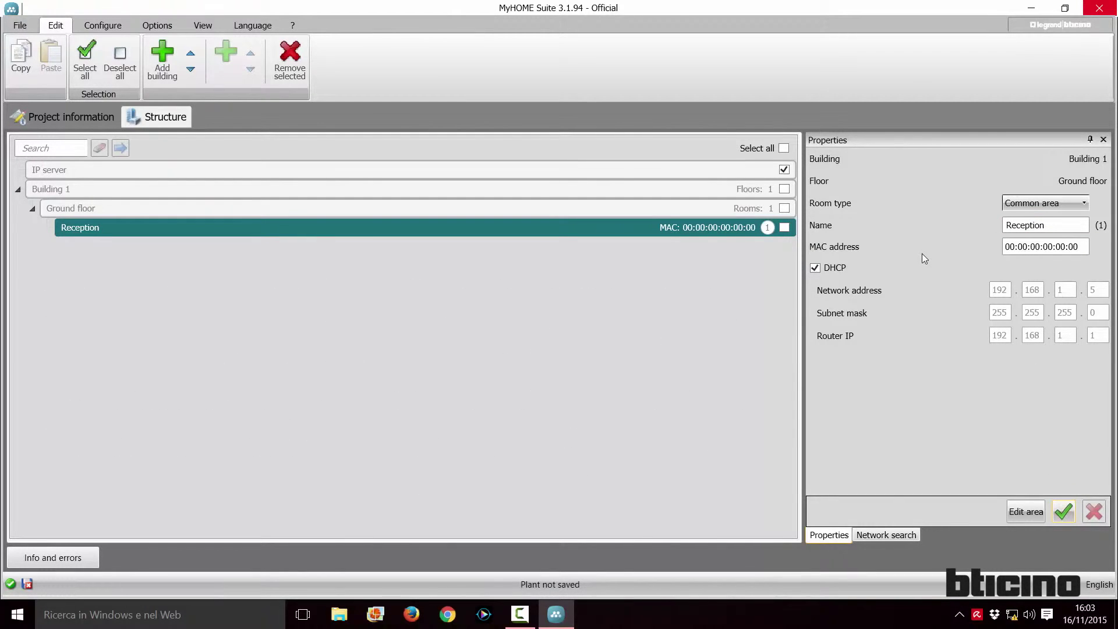
# Step: Add another floor to Building 1 and create one room on it
pyautogui.click(142, 180)
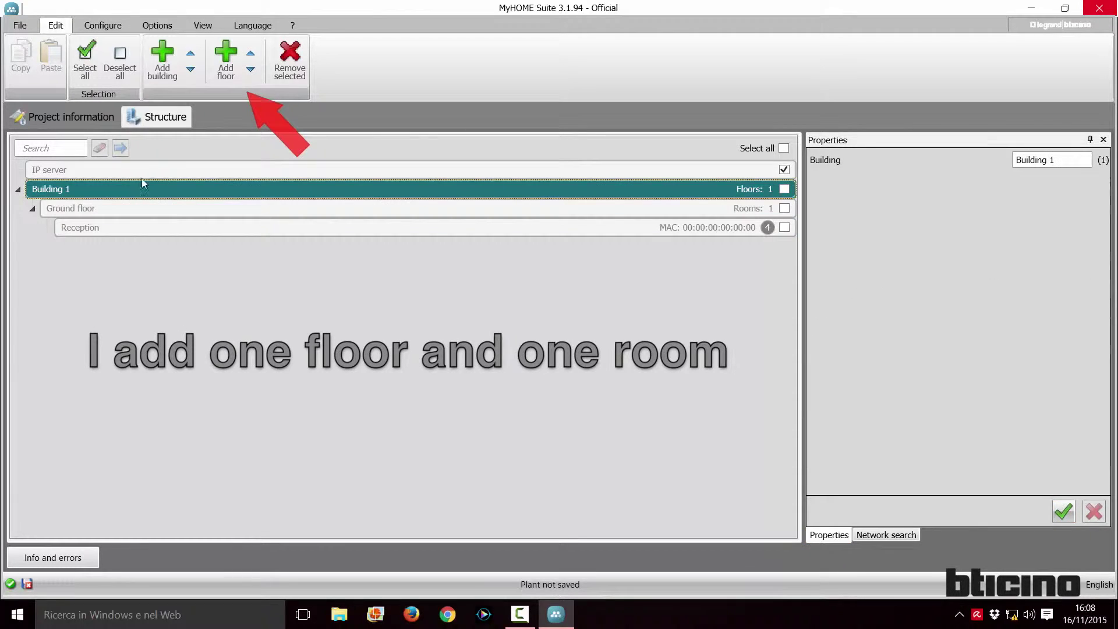
pyautogui.click(230, 58)
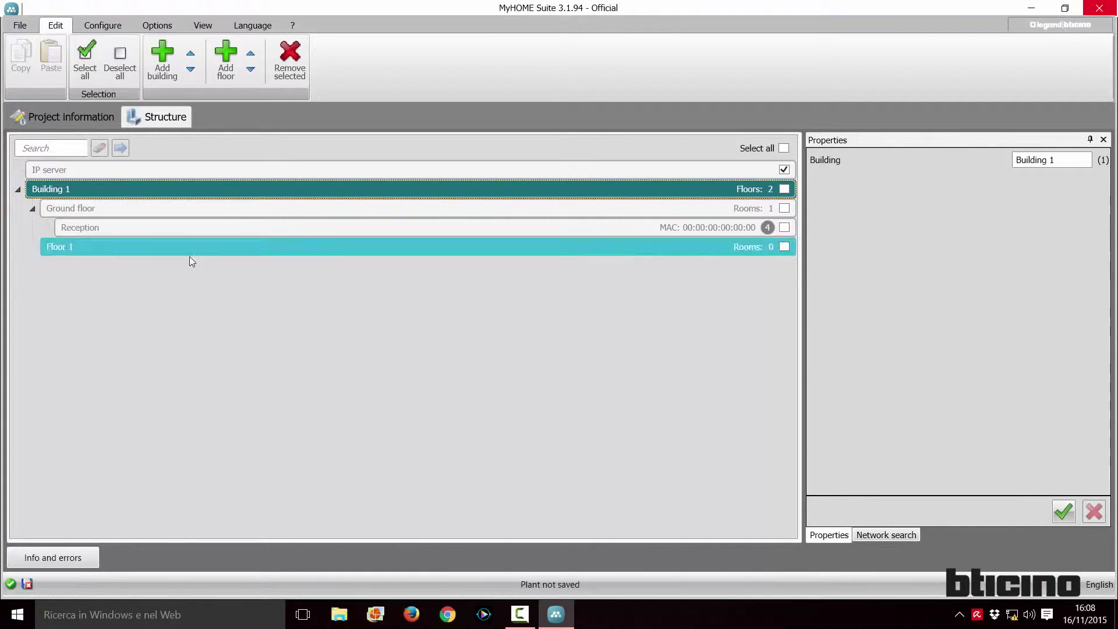
pyautogui.click(180, 253)
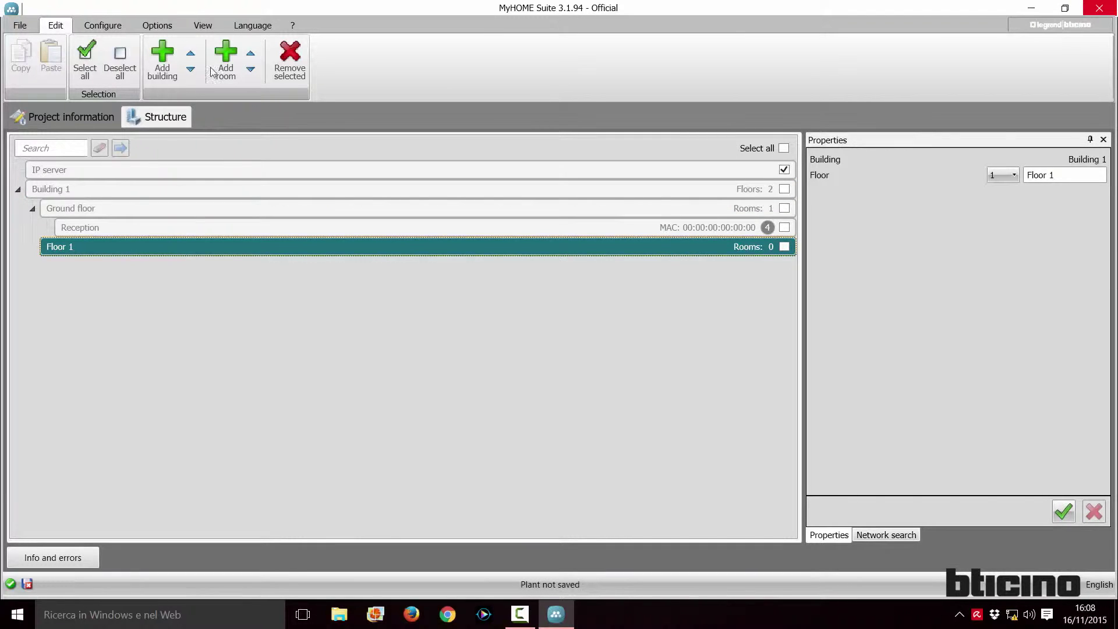
pyautogui.click(219, 62)
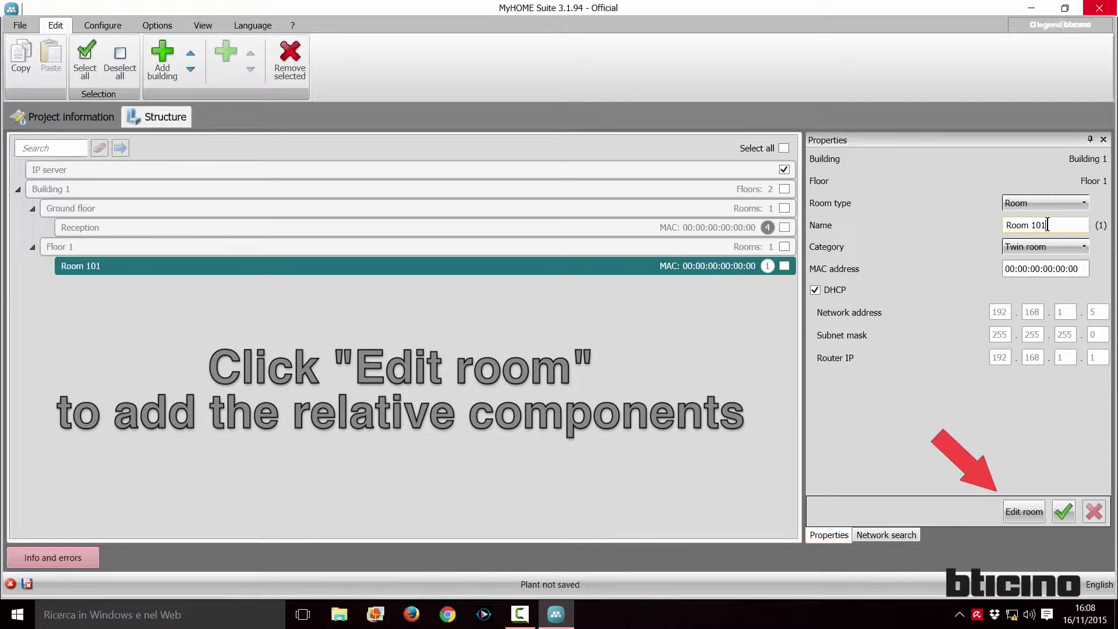
# Step: Open Room 101 for editing, find 4648 in the device catalogue and add the LN4648 key card switch RFID
pyautogui.click(1022, 515)
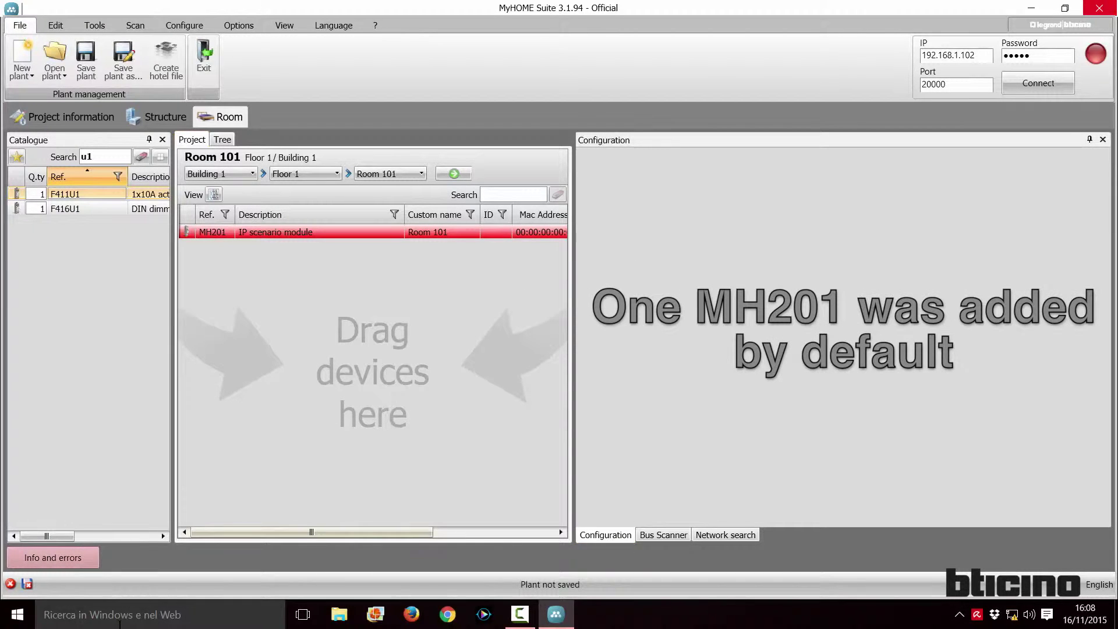
pyautogui.click(76, 557)
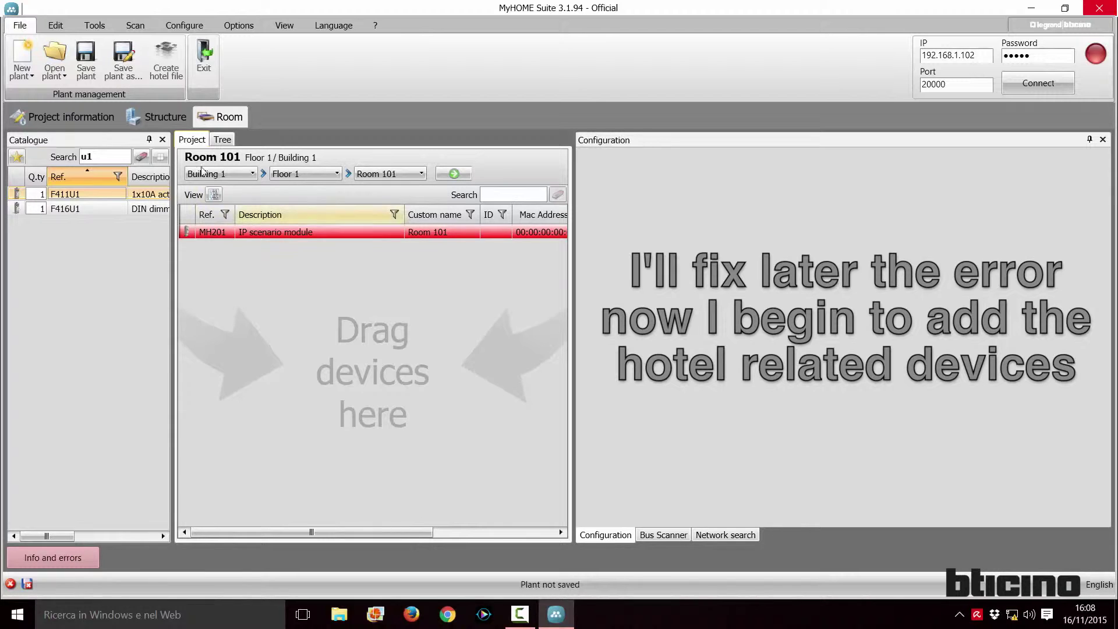
pyautogui.click(66, 165)
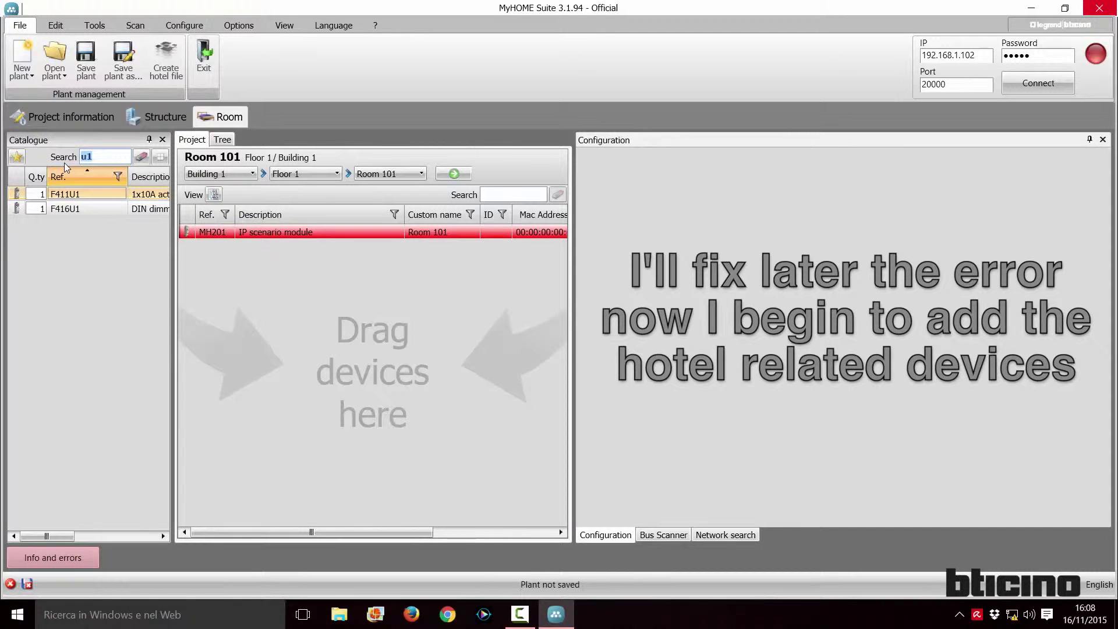
pyautogui.press('BackSpace')
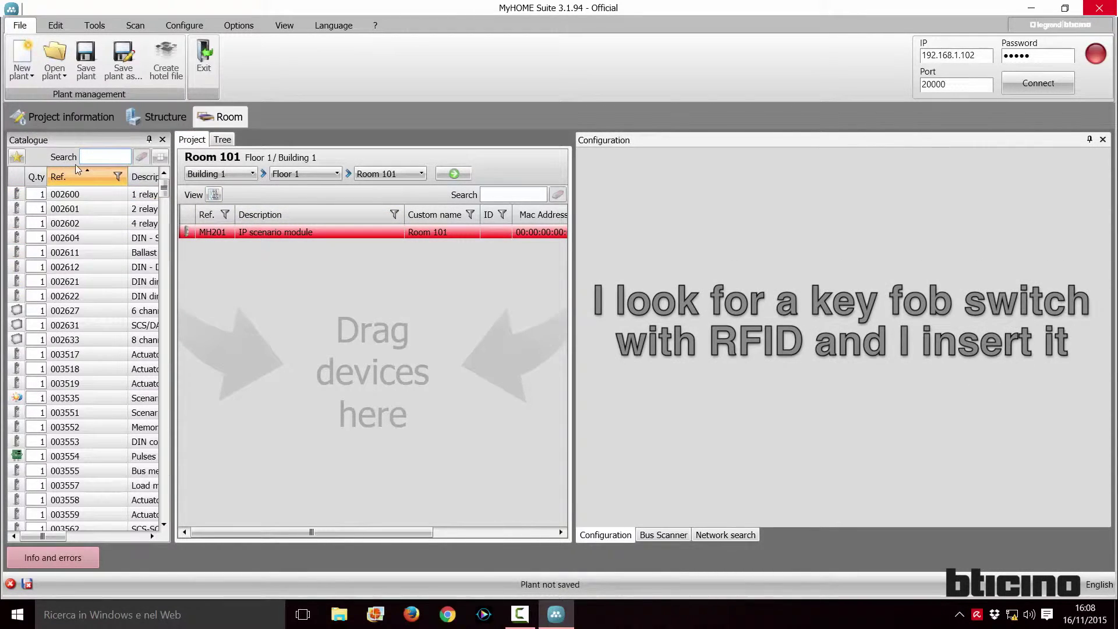
pyautogui.write('1648')
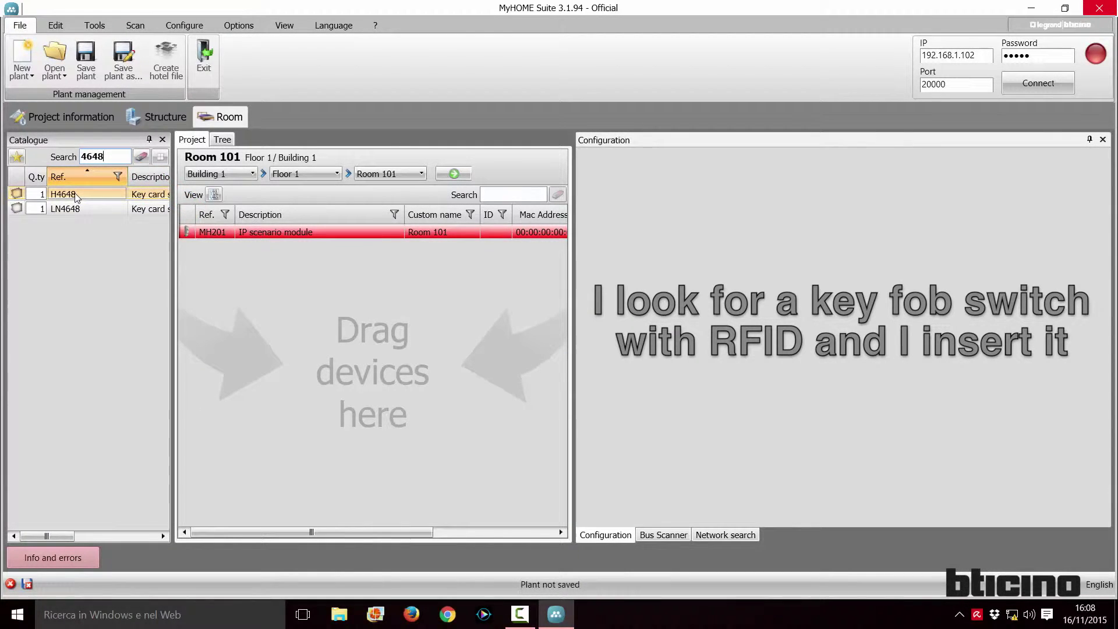
pyautogui.moveTo(64, 209); pyautogui.dragTo(260, 275)
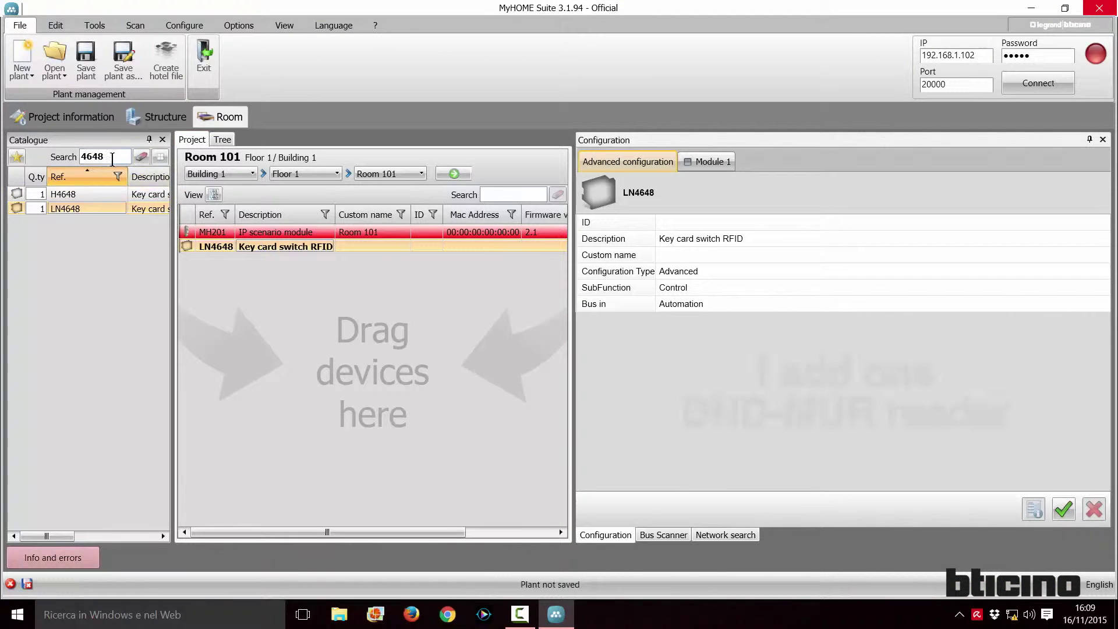
# Step: Add the LN4651 do-not-disturb/make-up-room reader and the F411U2 2x10A actuator from the catalogue to Room 101
pyautogui.write('51')
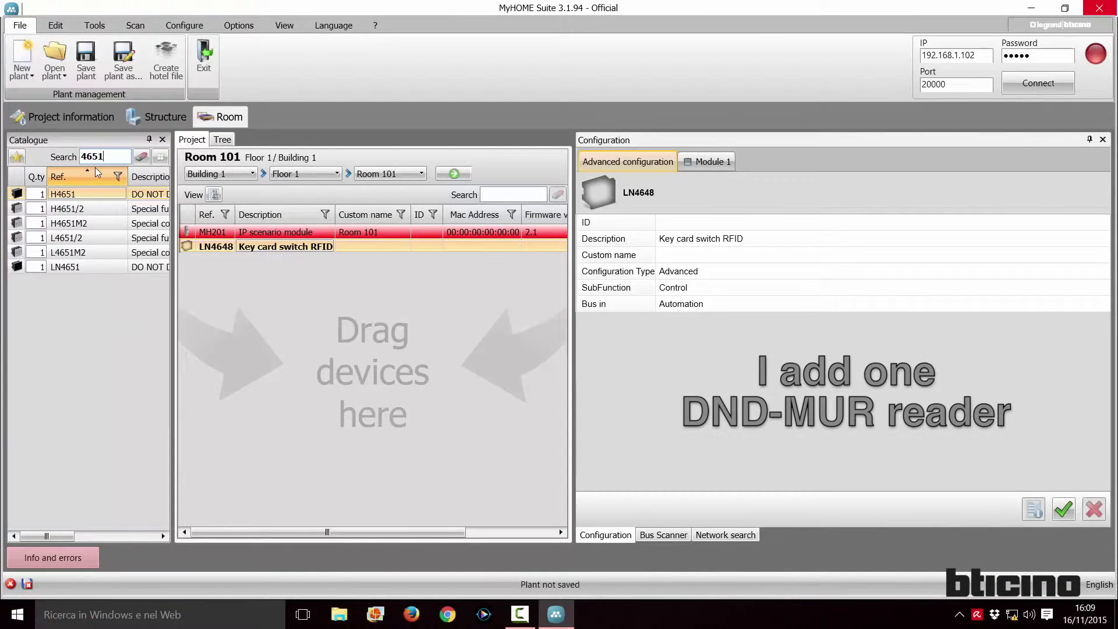
pyautogui.moveTo(64, 267); pyautogui.dragTo(263, 278)
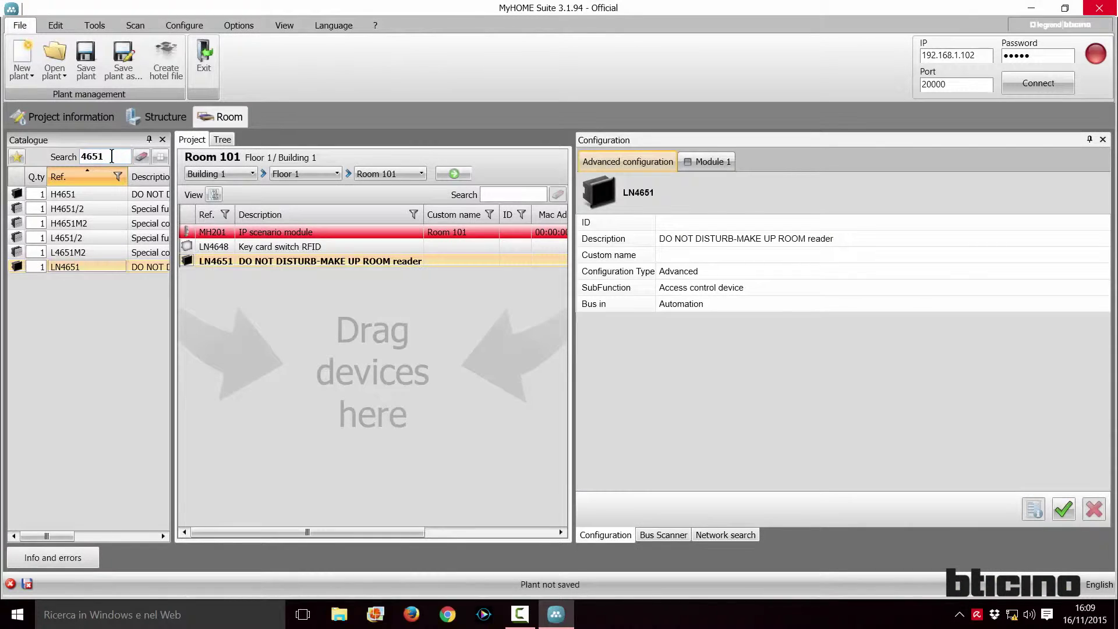
pyautogui.doubleClick(87, 157)
pyautogui.write('411')
pyautogui.moveTo(82, 313)
pyautogui.moveTo(81, 313); pyautogui.dragTo(255, 290)
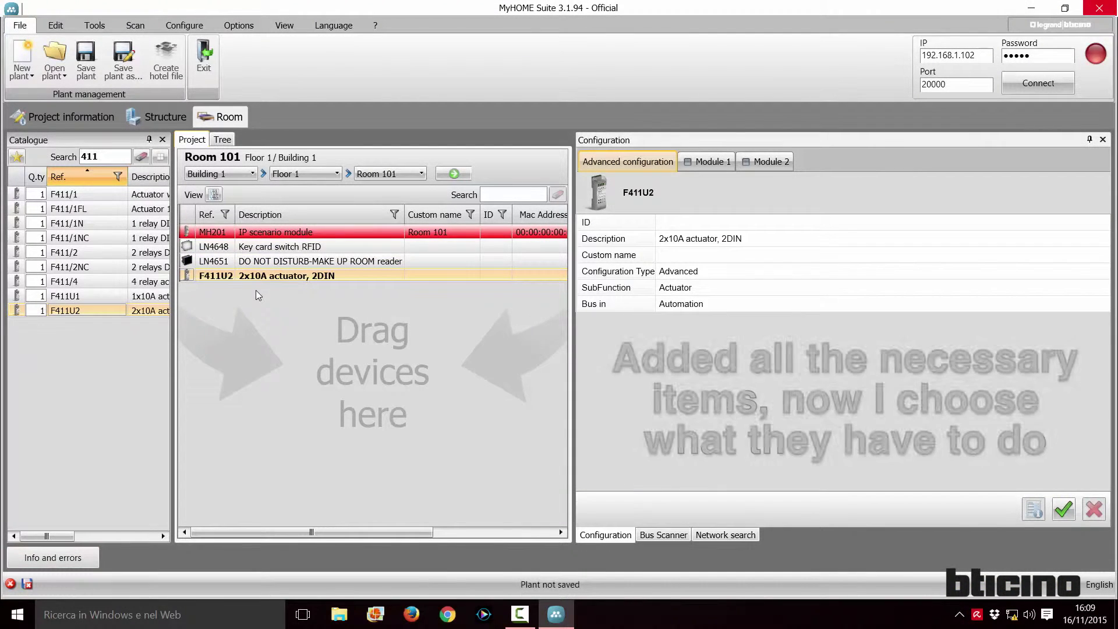
# Step: Give the LN4648 key card switch in Room 101 the custom name Card reader
pyautogui.click(275, 248)
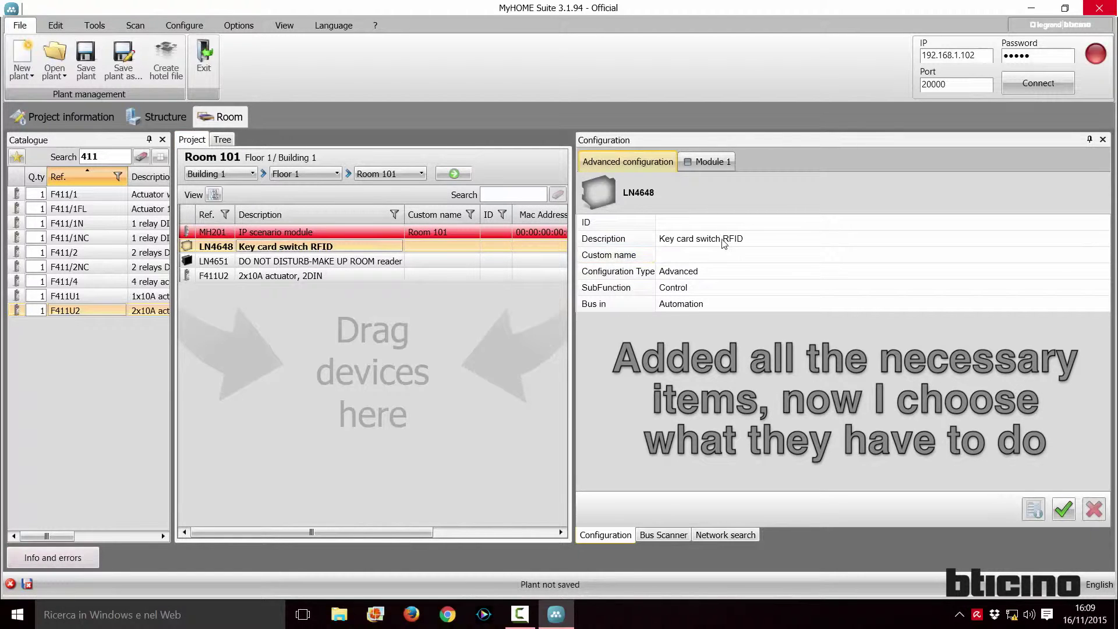
pyautogui.click(702, 225)
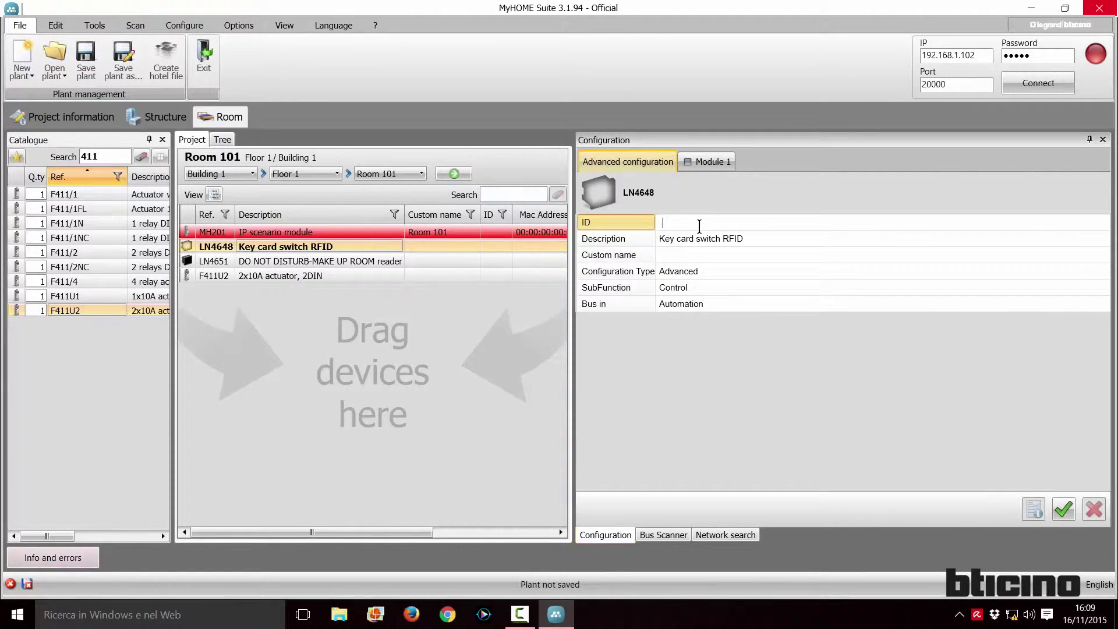
pyautogui.click(673, 254)
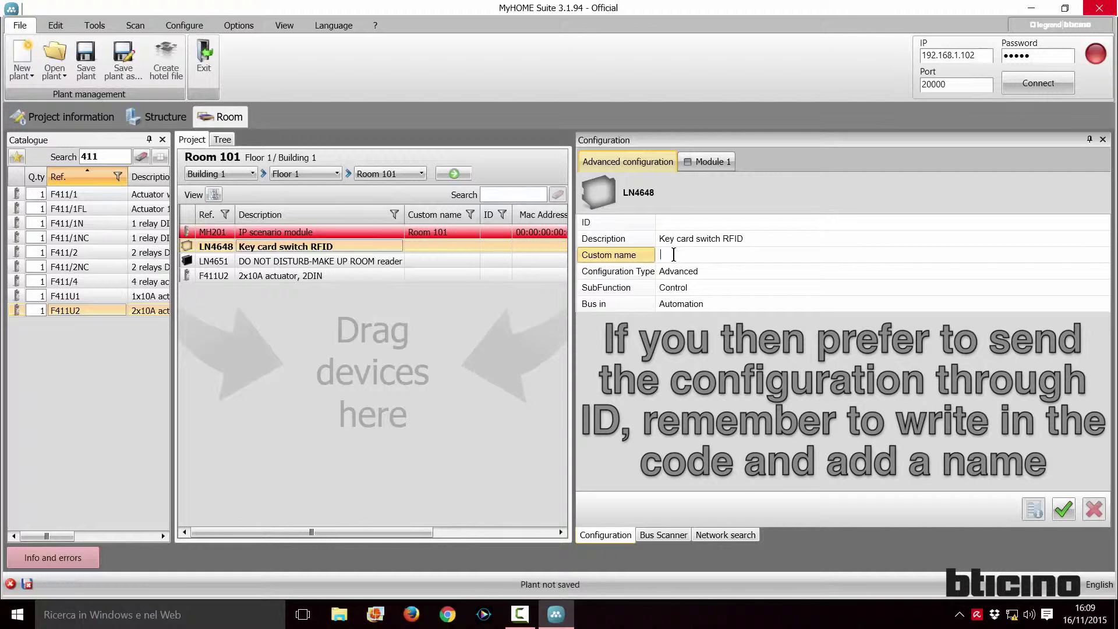
pyautogui.write('Card reader')
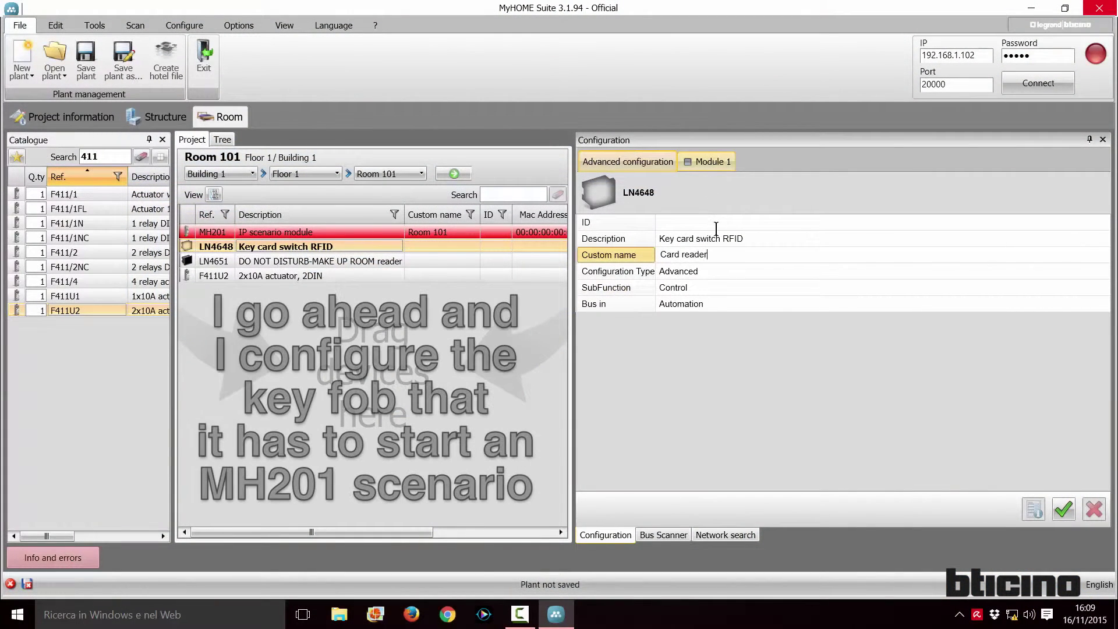
# Step: Set Module 1 of the key card switch to the Scheduled scenario function with area 1 and light point 1, and apply it
pyautogui.click(710, 162)
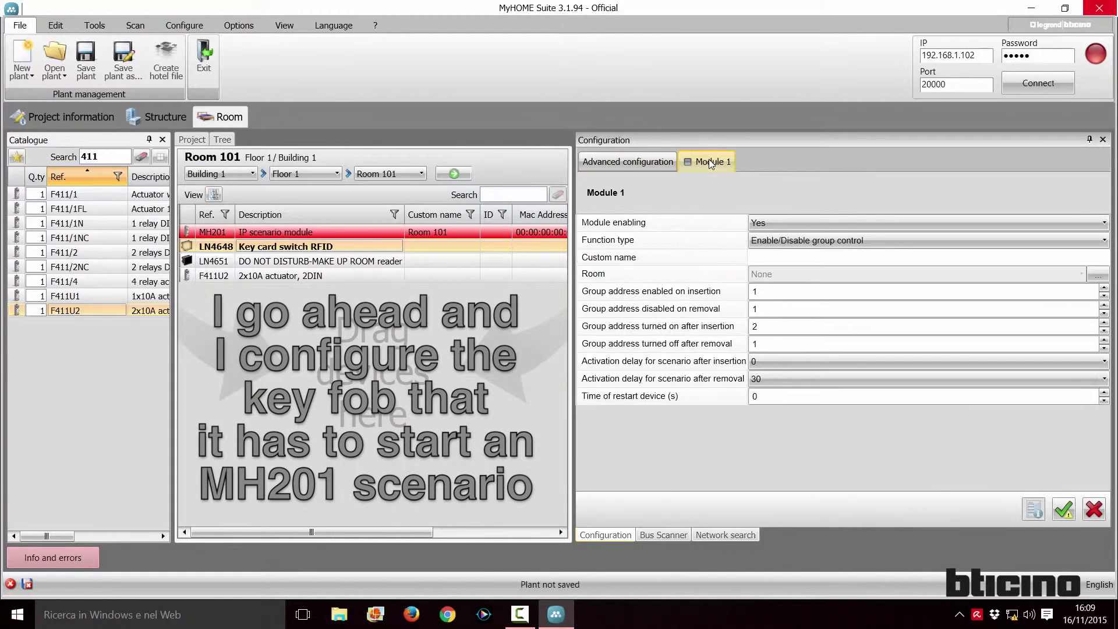
pyautogui.click(856, 244)
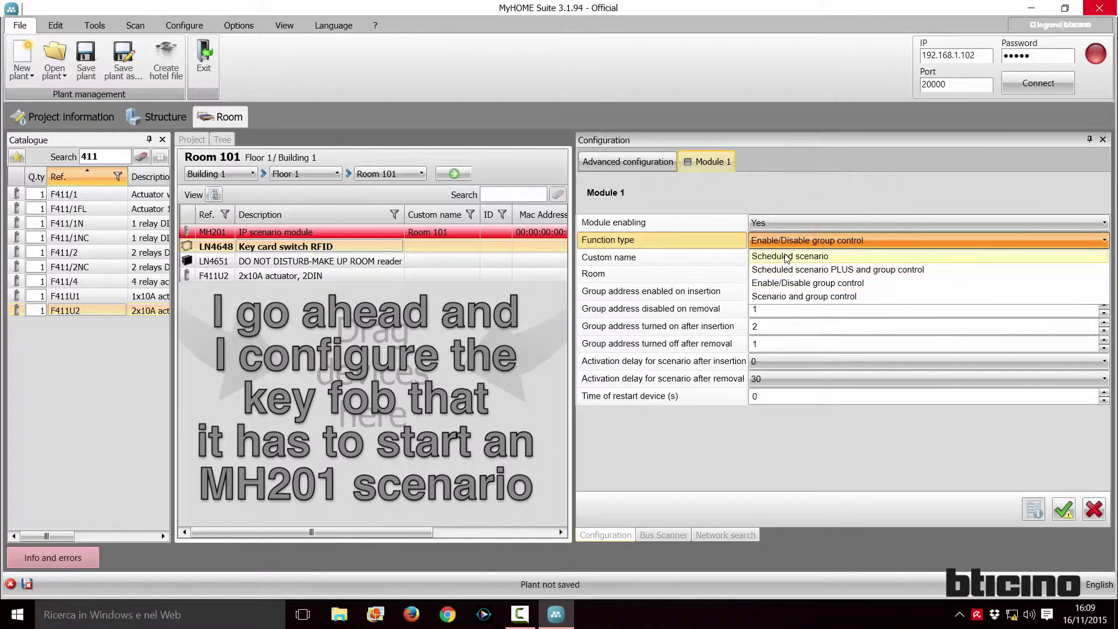
pyautogui.click(786, 256)
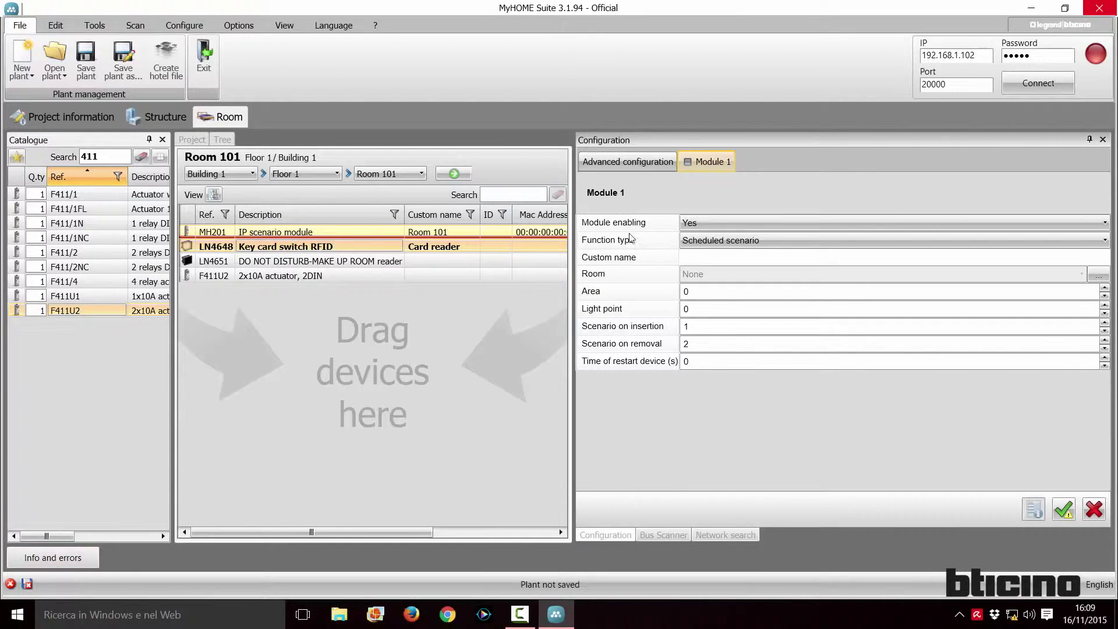
pyautogui.click(1104, 288)
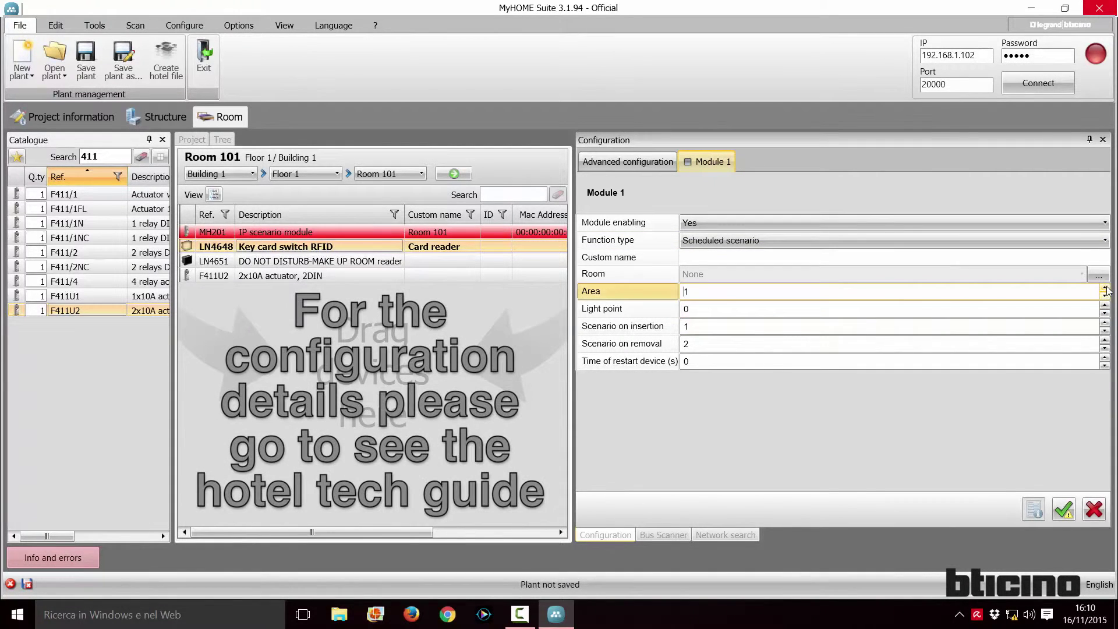
pyautogui.click(1103, 306)
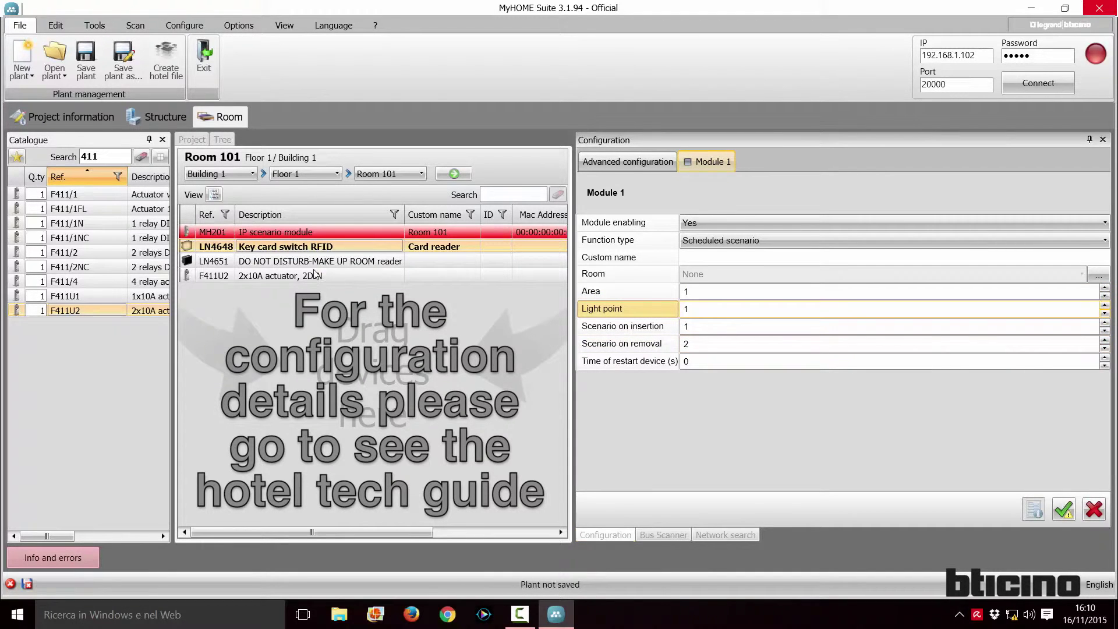
pyautogui.press('Return')
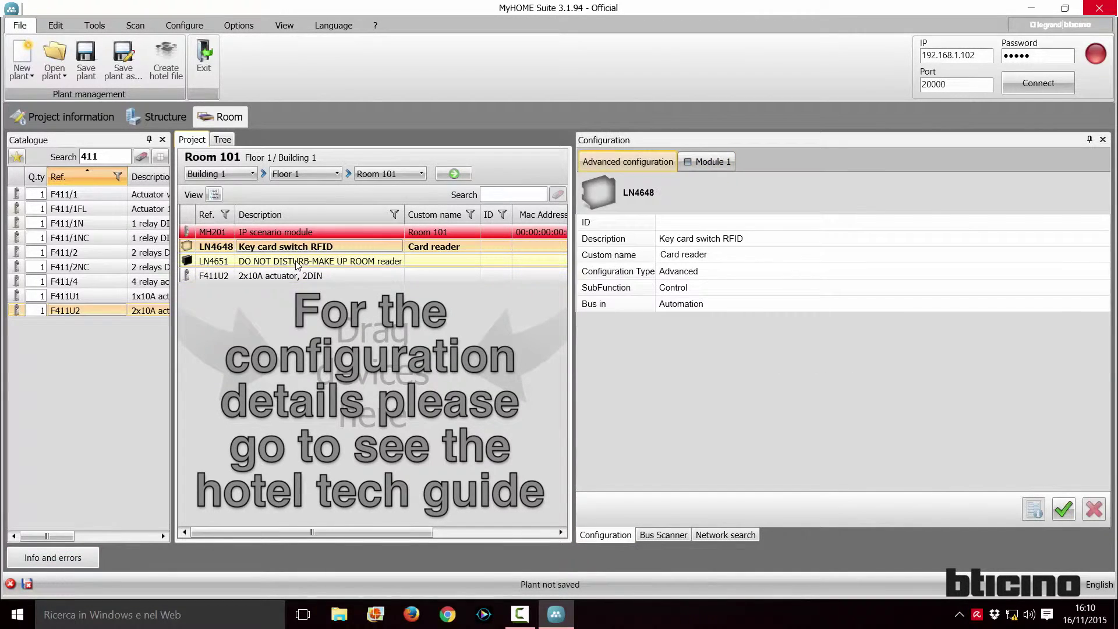
# Step: Name the LN4651 Card reader and set its indicator mode to With IP Scenario Module and its door relay actuator address to A=3 PL=3
pyautogui.click(314, 259)
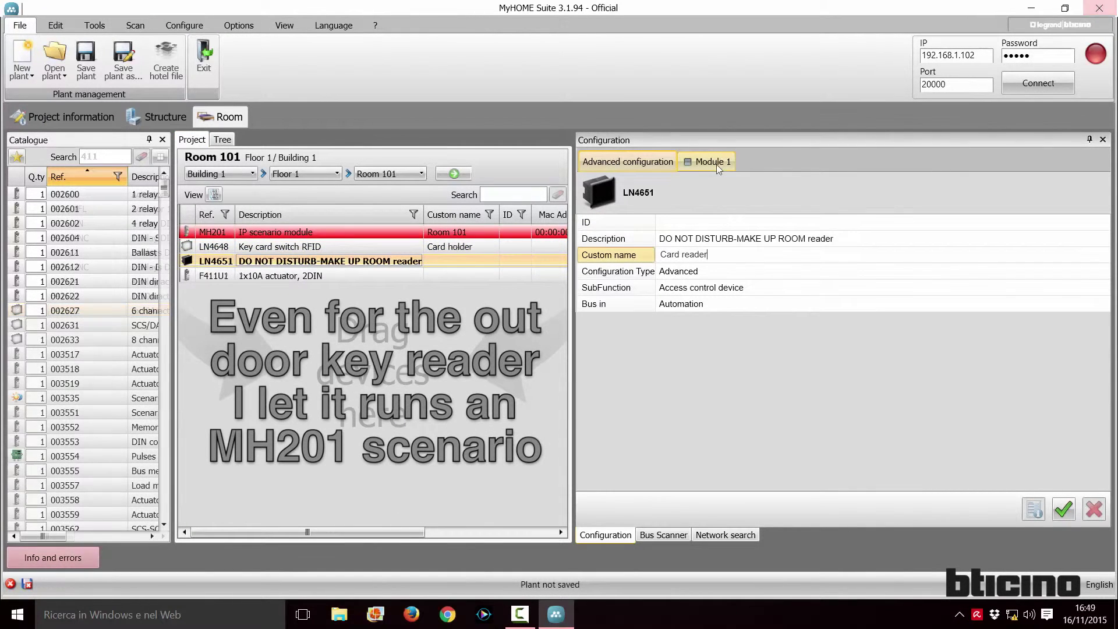
pyautogui.click(716, 164)
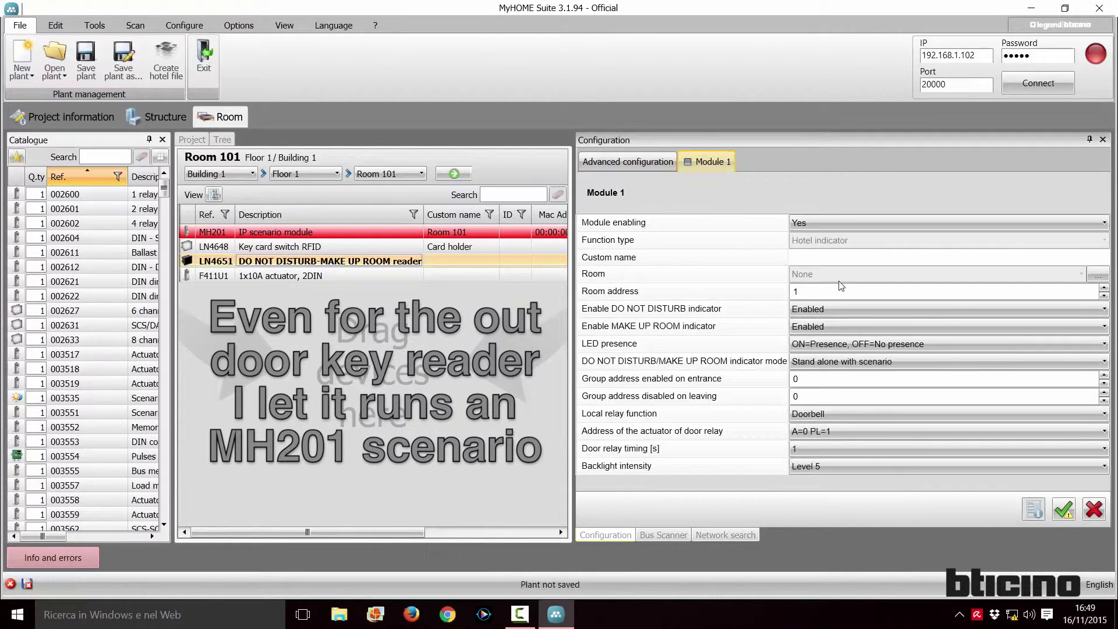
pyautogui.click(854, 361)
pyautogui.click(854, 362)
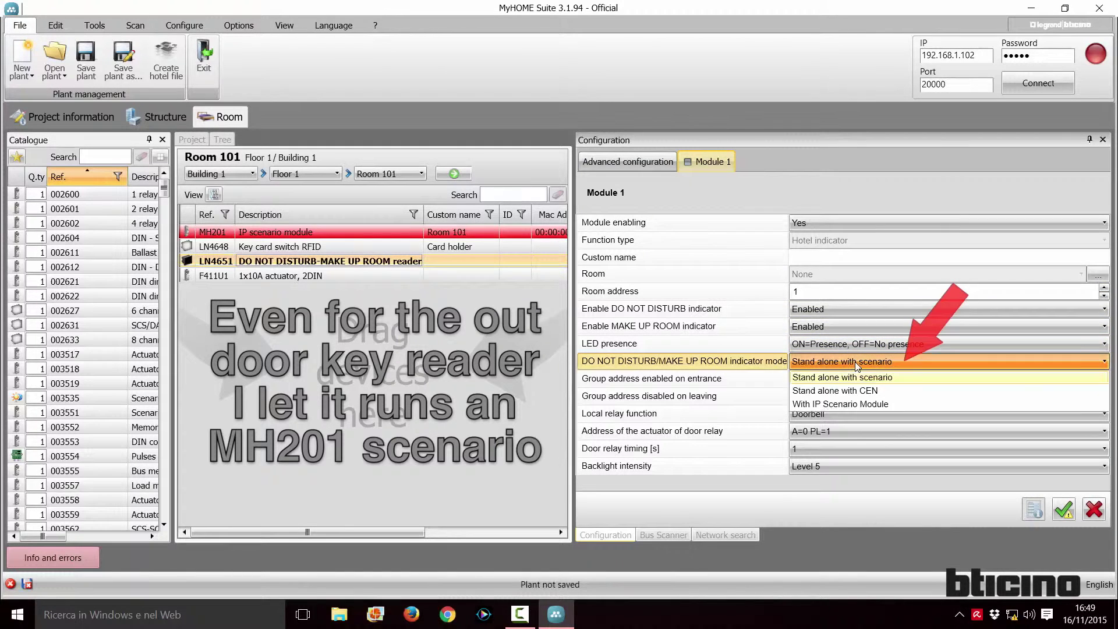
pyautogui.click(849, 404)
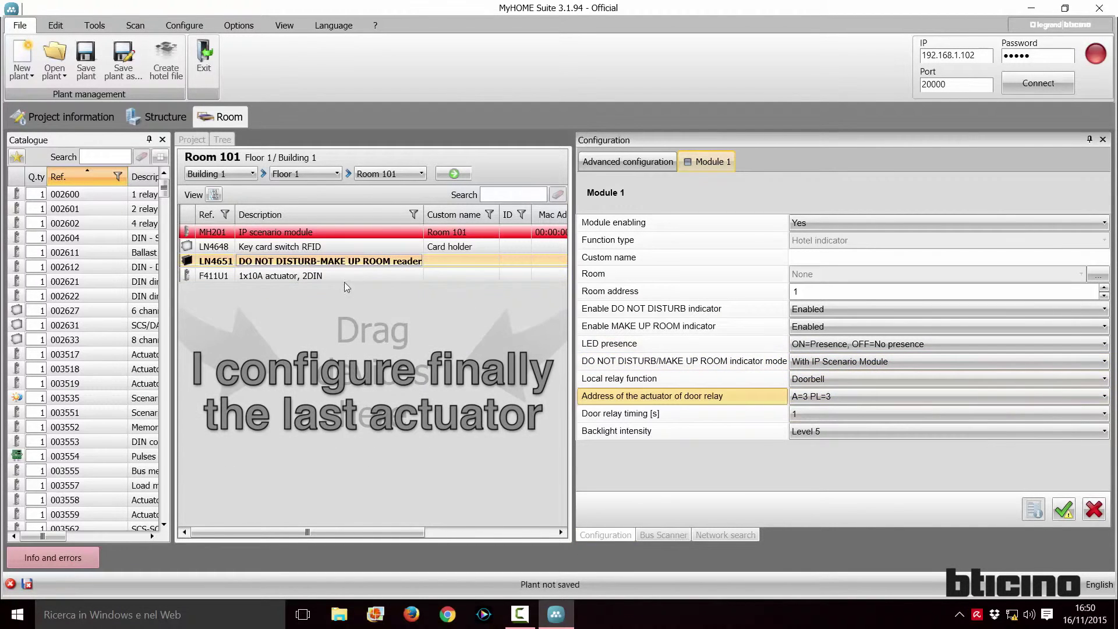
# Step: Give the F411U1 1x10A actuator the custom name Lock and open its Module 1 settings
pyautogui.click(335, 275)
pyautogui.click(708, 256)
pyautogui.write('Look')
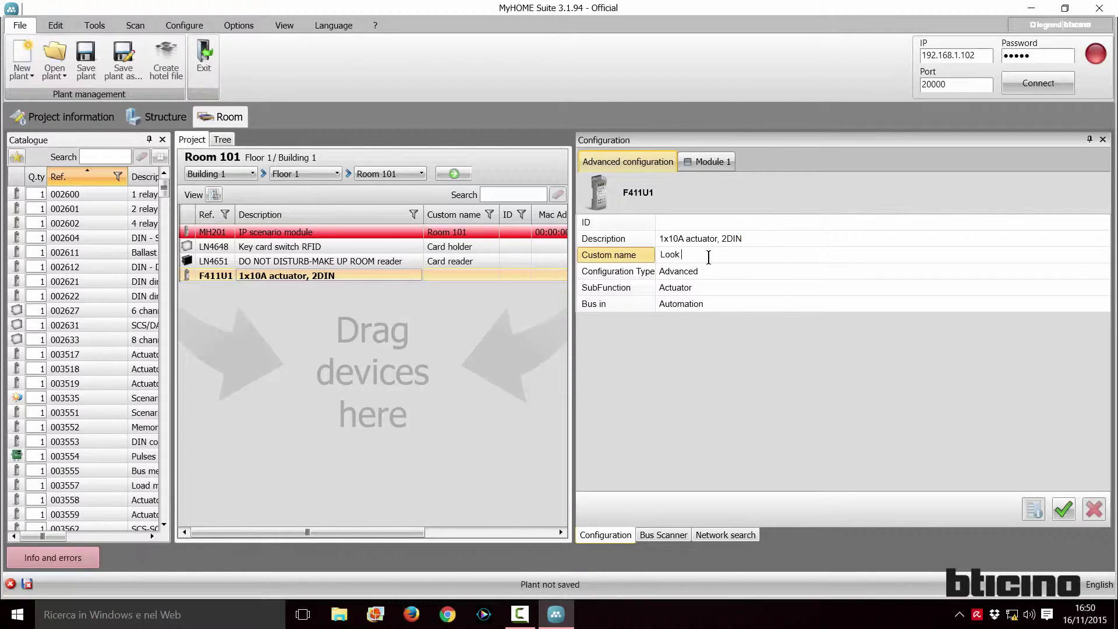
pyautogui.press('Return')
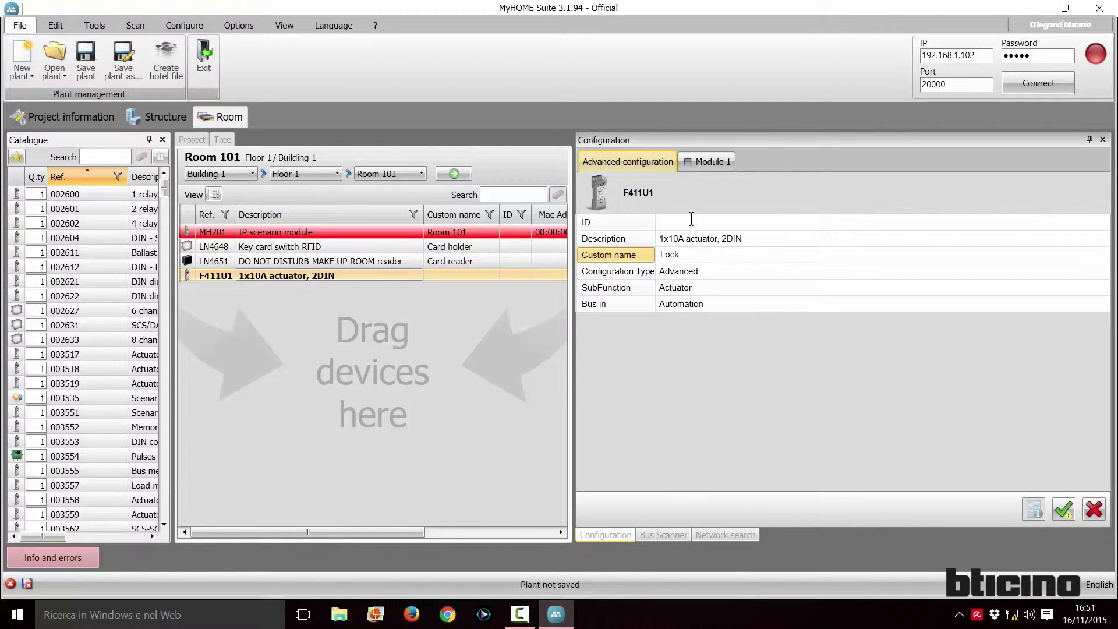
pyautogui.click(710, 162)
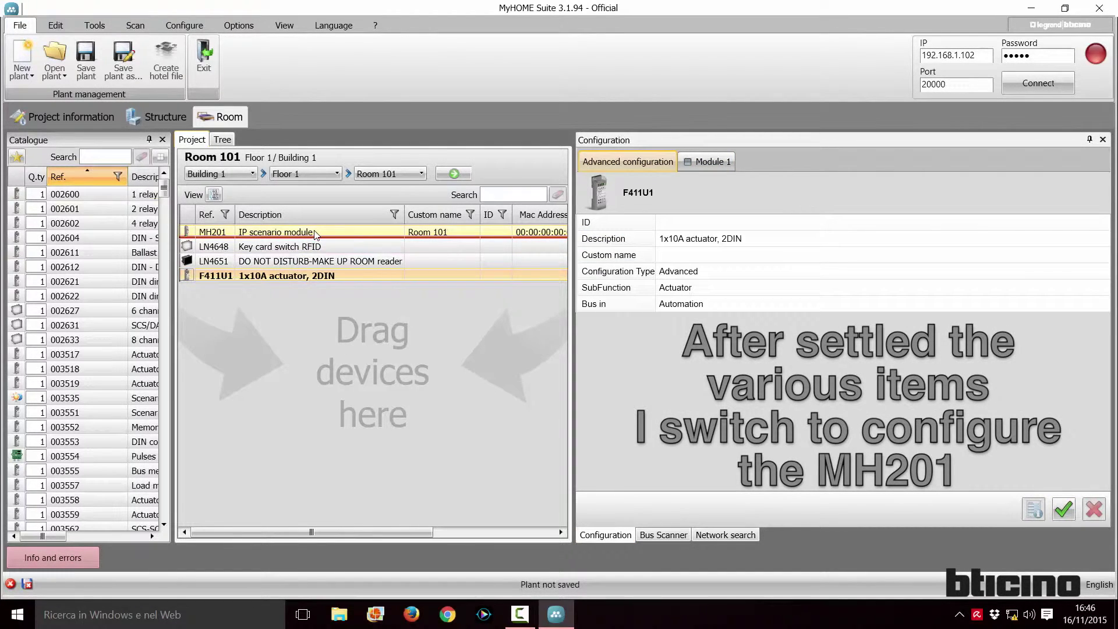
# Step: Open the MH201 IP scenario module's configuration, show its windows contacts and go on to the next configuration page
pyautogui.click(314, 232)
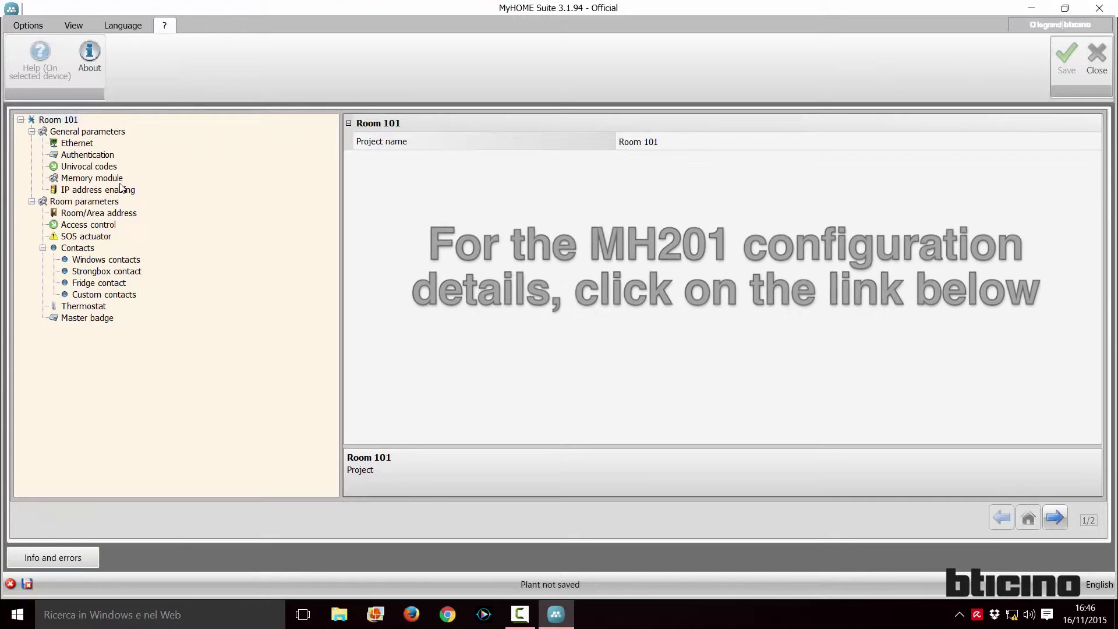
pyautogui.click(203, 260)
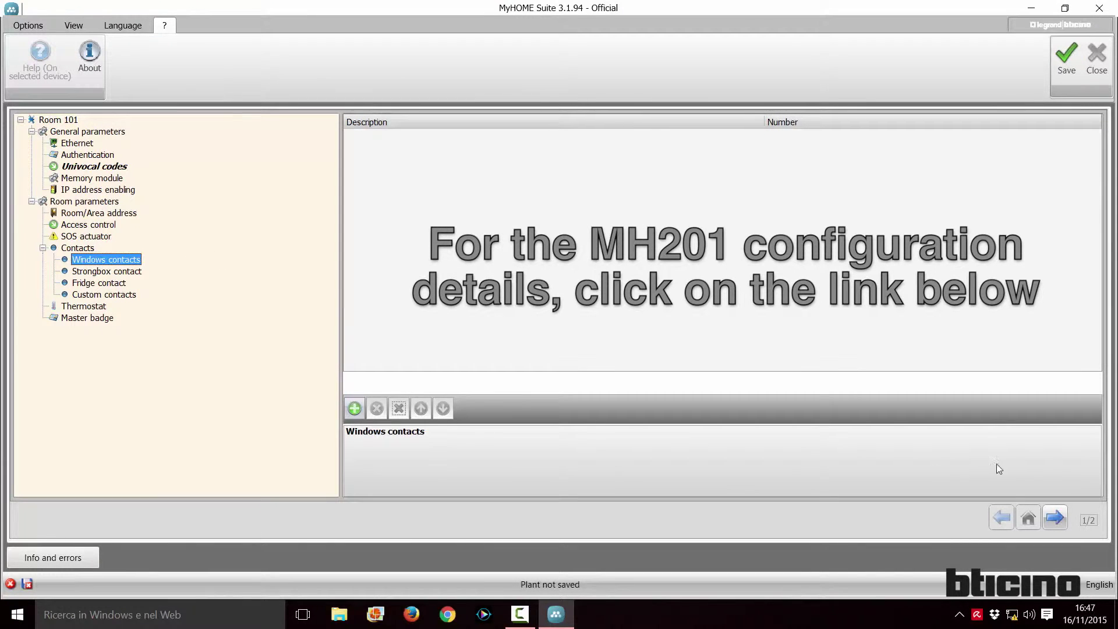
pyautogui.click(1043, 518)
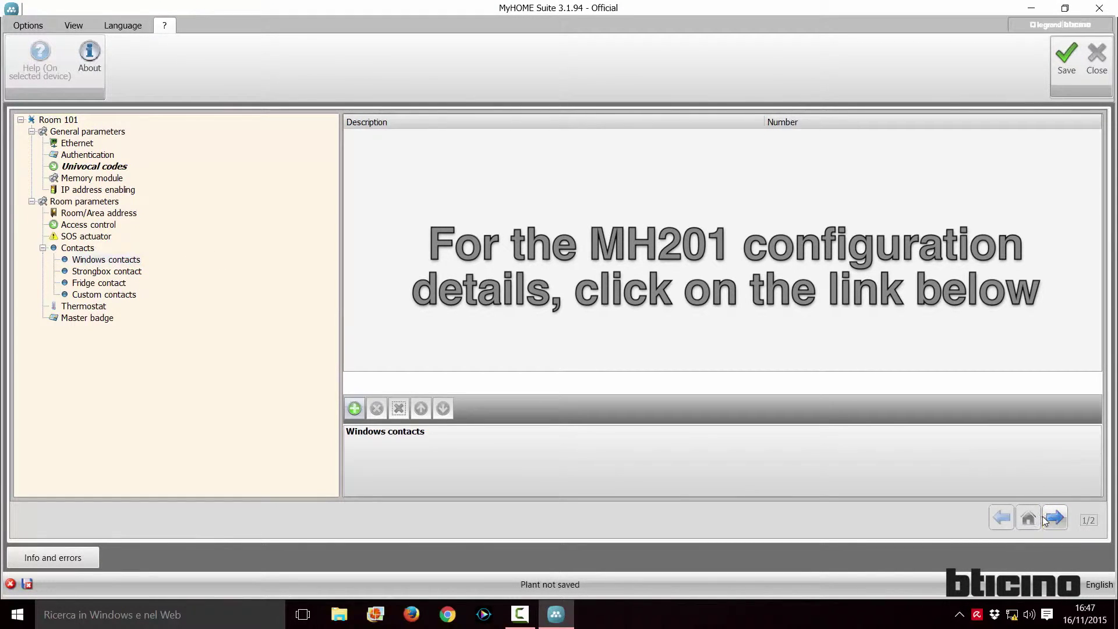